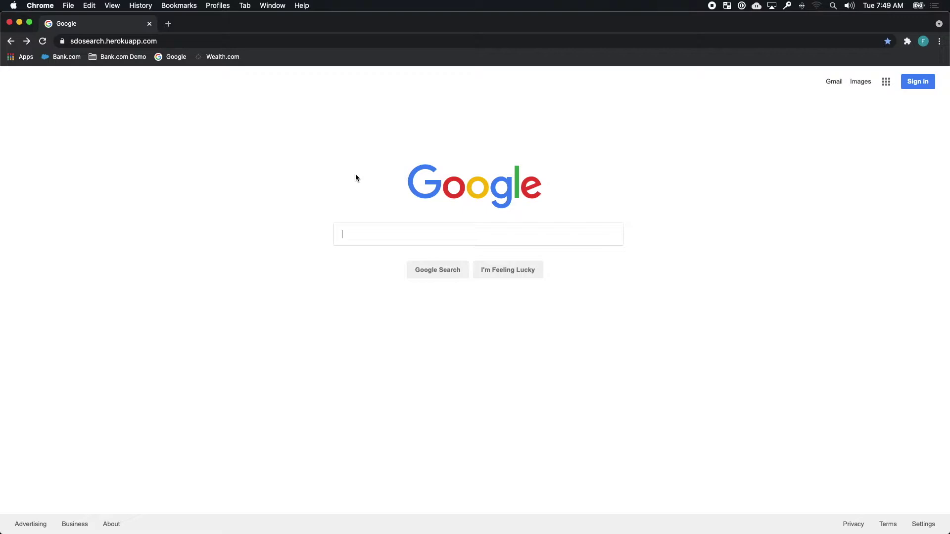
Step: Search Google for '401k rollover' and open the Wealthier 401K rollover result
{"action": "type", "text": "401k rollover"}
{"action": "key", "text": "Return"}
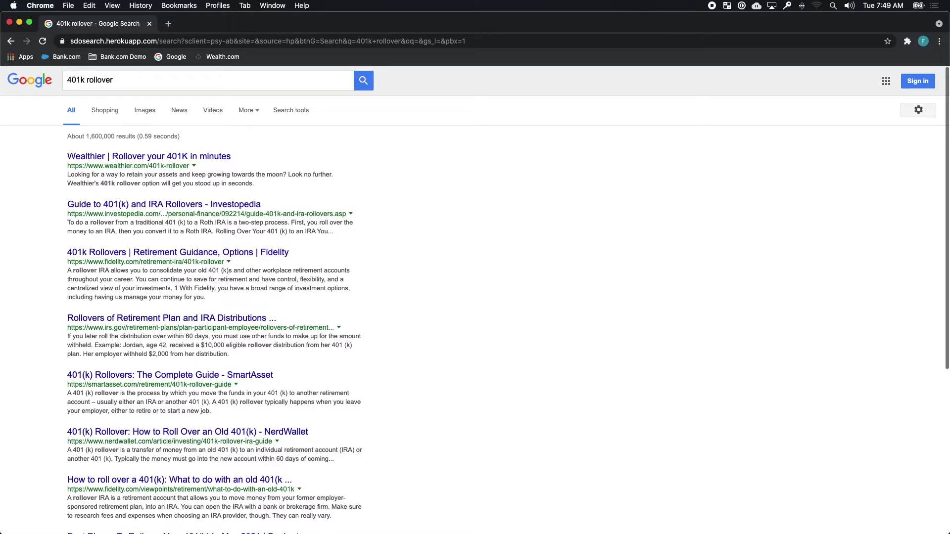
{"action": "left_click", "coordinate": [223, 157]}
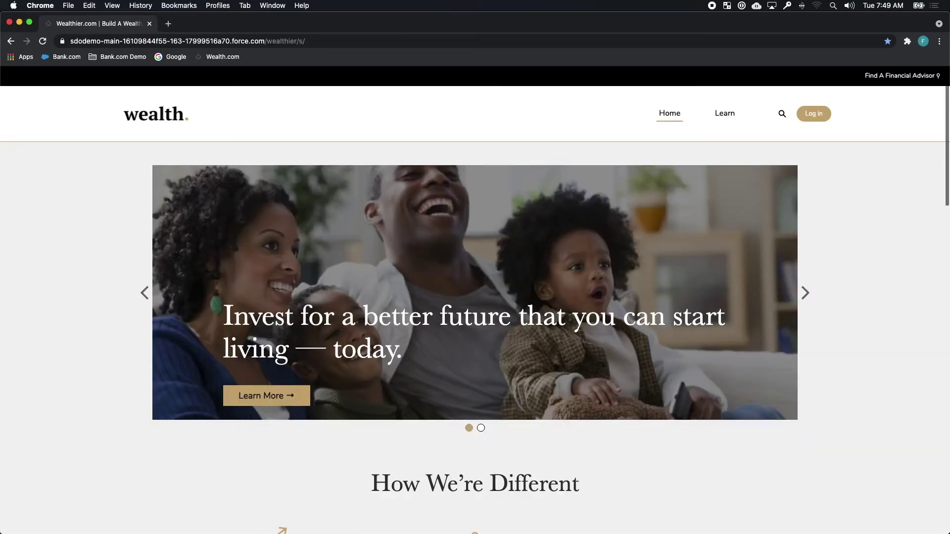
Step: Scroll the Wealthier home page, then choose Discover to begin signing up as a new client
{"action": "key", "text": "super+Tab"}
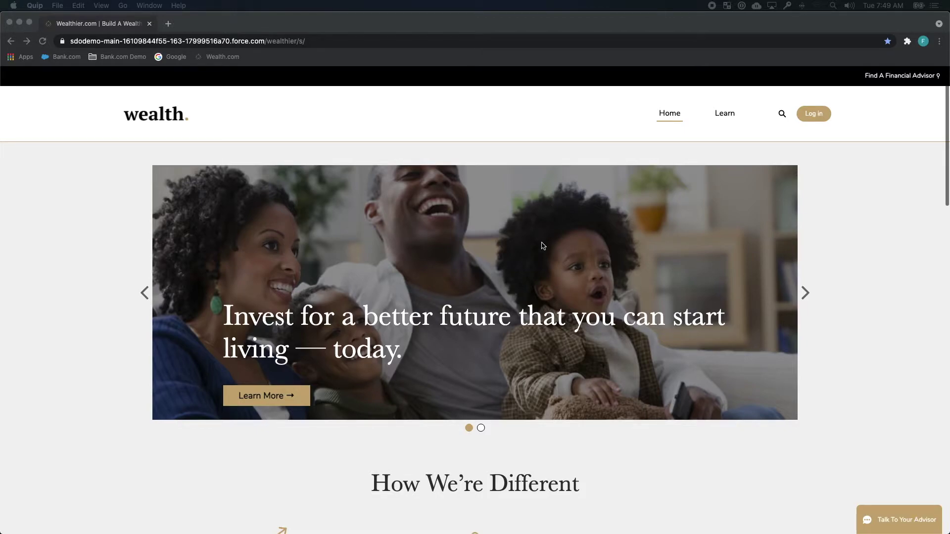
{"action": "scroll", "coordinate": [551, 211], "scroll_direction": "down", "scroll_amount": 6}
{"action": "scroll", "coordinate": [552, 209], "scroll_direction": "down", "scroll_amount": 8}
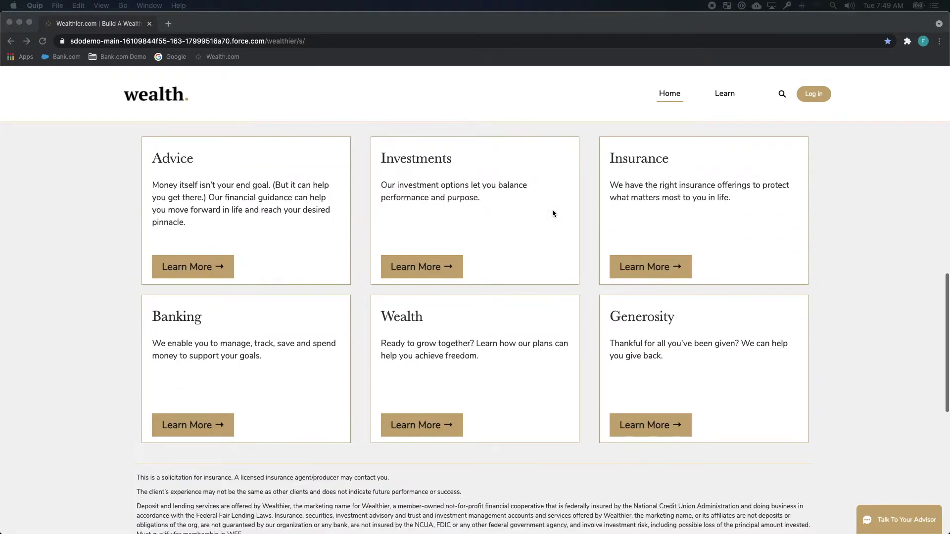
{"action": "scroll", "coordinate": [552, 209], "scroll_direction": "up", "scroll_amount": 7}
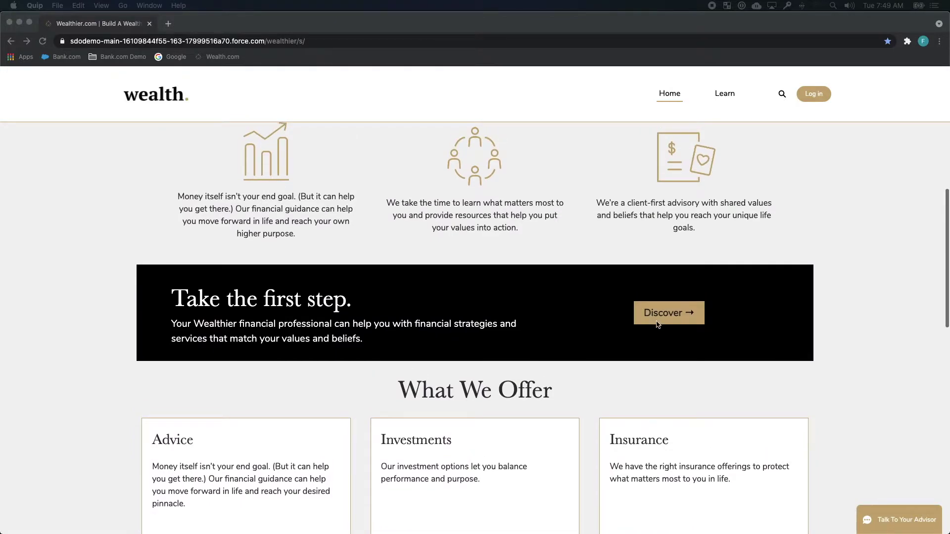
{"action": "left_click", "coordinate": [659, 321]}
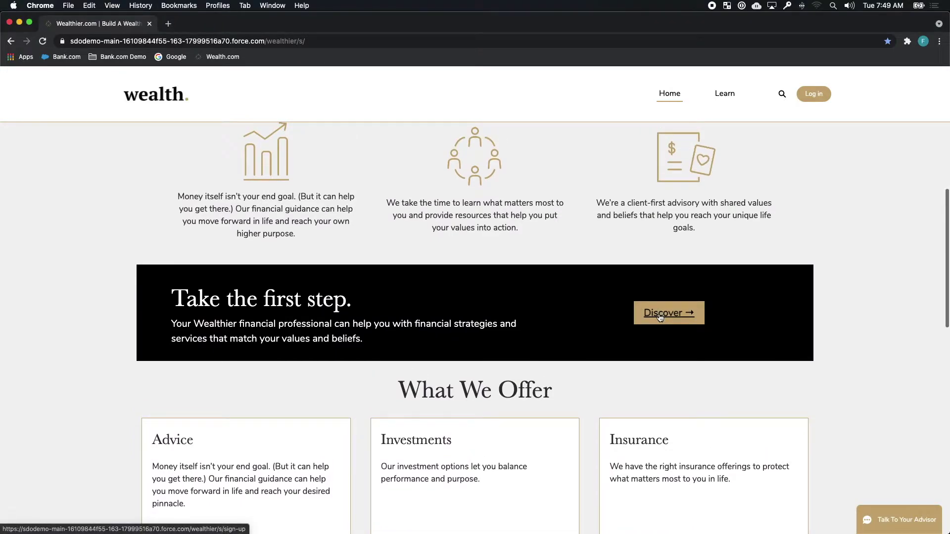
{"action": "left_click", "coordinate": [660, 318]}
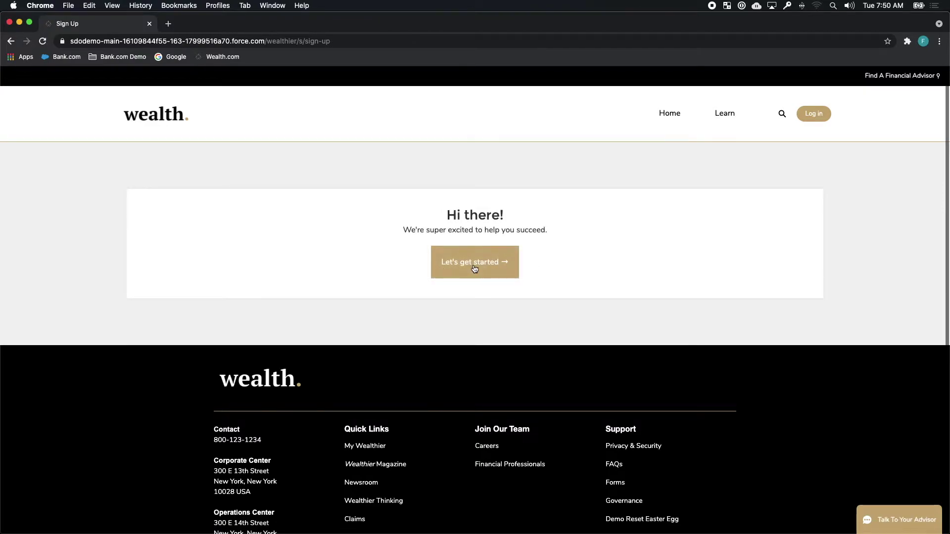
Step: Enter the member's first and last name, then choose Rollover A 401K as the needed help
{"action": "left_click", "coordinate": [474, 269]}
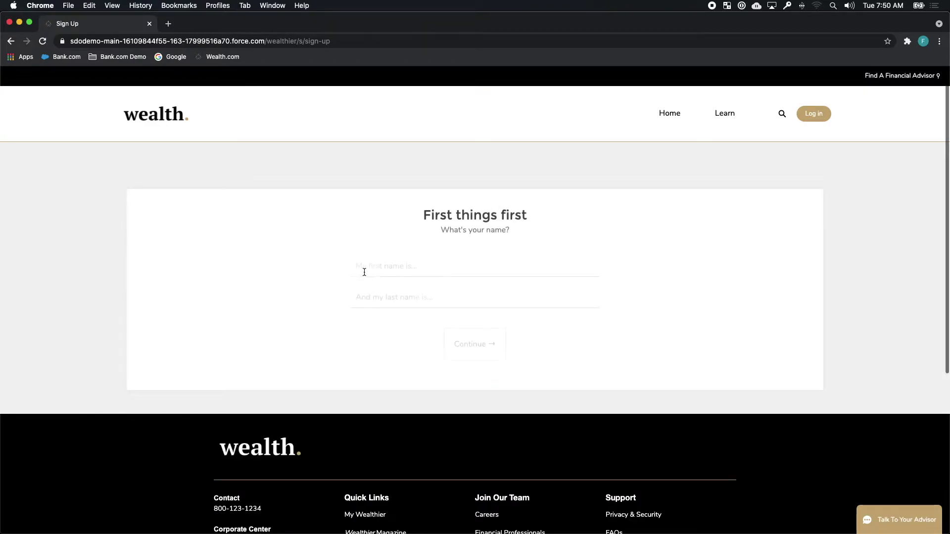
{"action": "left_click", "coordinate": [361, 273]}
{"action": "key", "text": "Tab"}
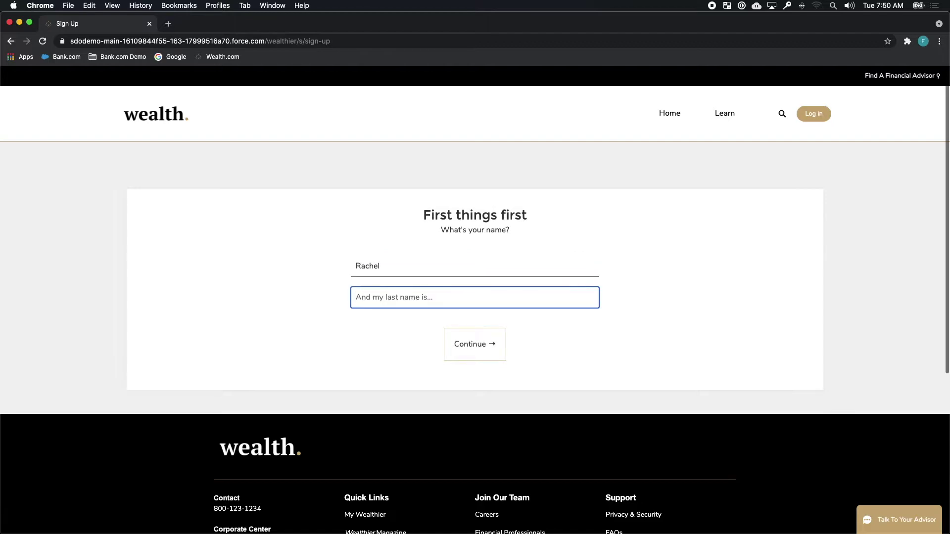
{"action": "key", "text": "Return"}
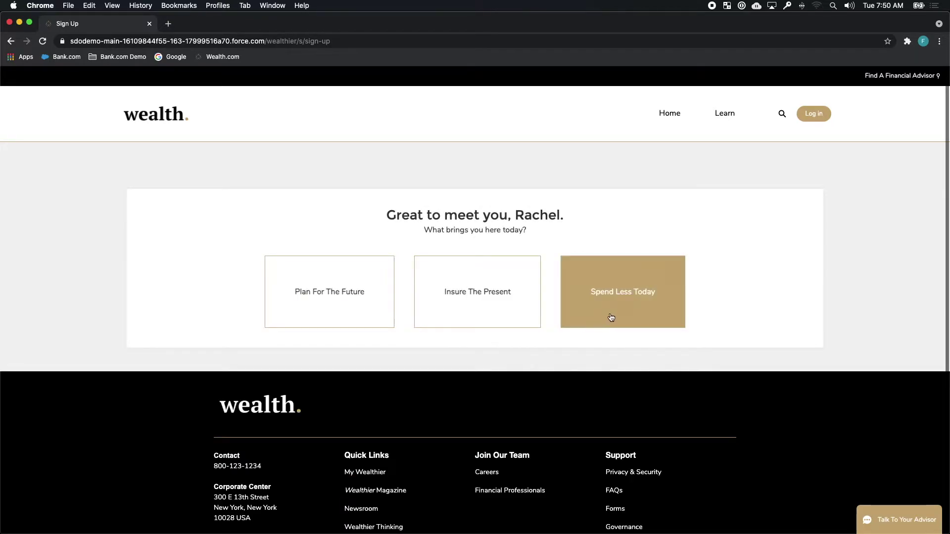
{"action": "left_click", "coordinate": [376, 301]}
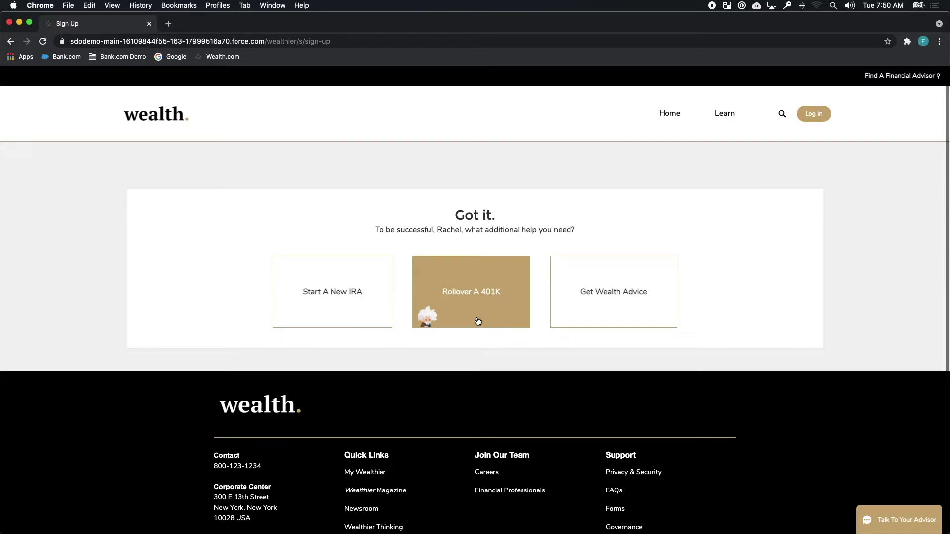
{"action": "left_click", "coordinate": [478, 322]}
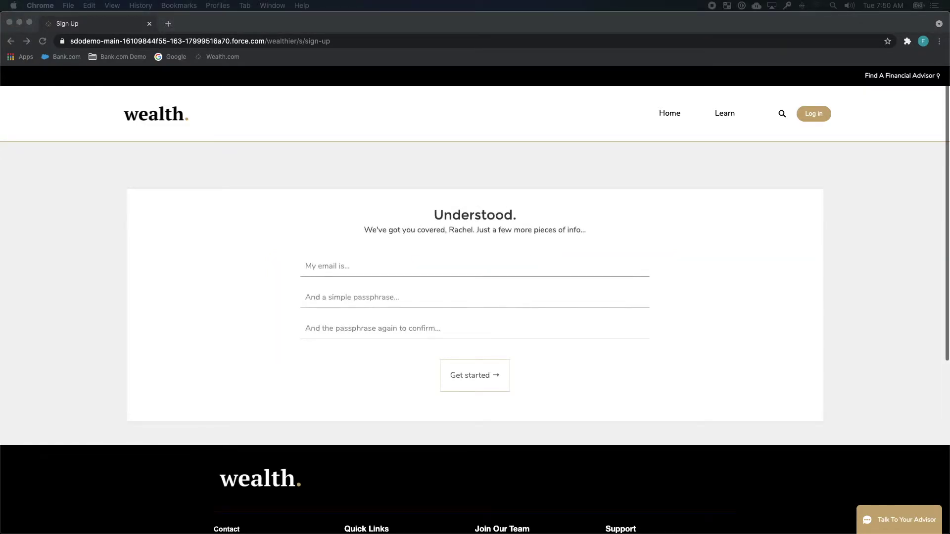
Step: Fill the e-mail from autofill, enter and confirm the passphrase, submit, and decline saving the password
{"action": "left_click", "coordinate": [371, 266]}
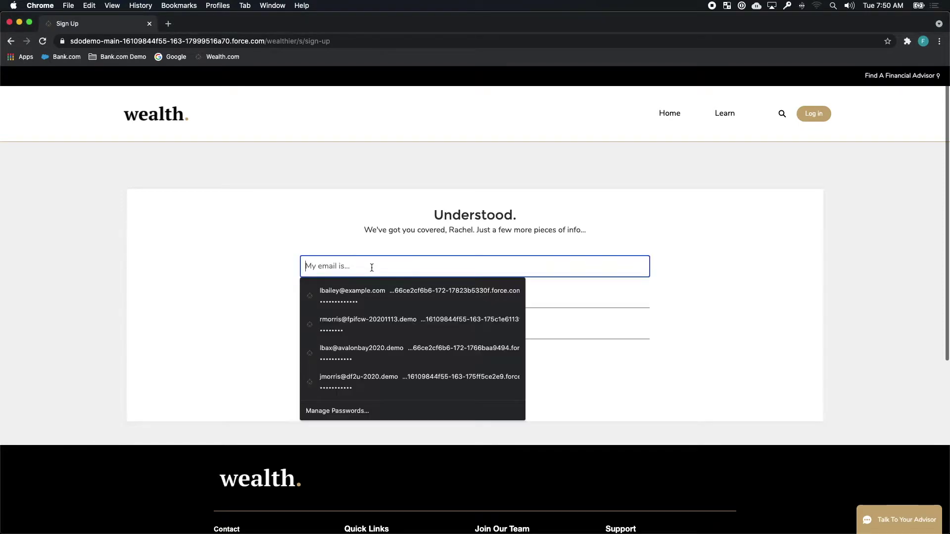
{"action": "key", "text": "super+v"}
{"action": "left_click", "coordinate": [360, 297]}
{"action": "type", "text": "•••••••••••"}
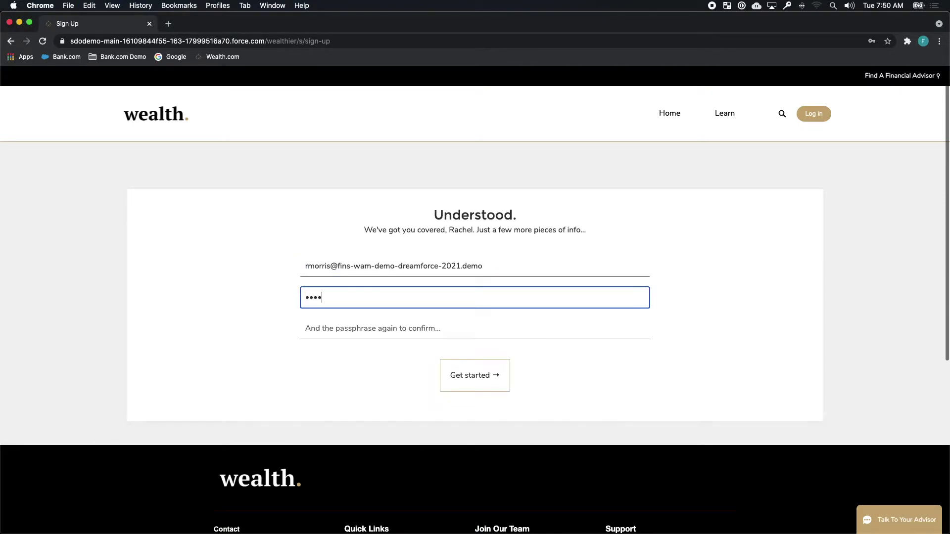
{"action": "key", "text": "Tab"}
{"action": "type", "text": "••••••••••"}
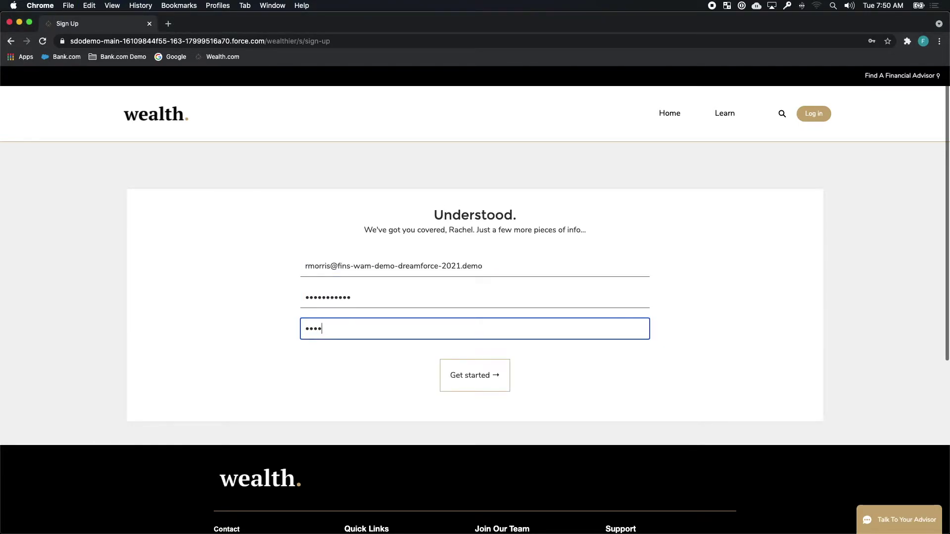
{"action": "type", "text": "•"}
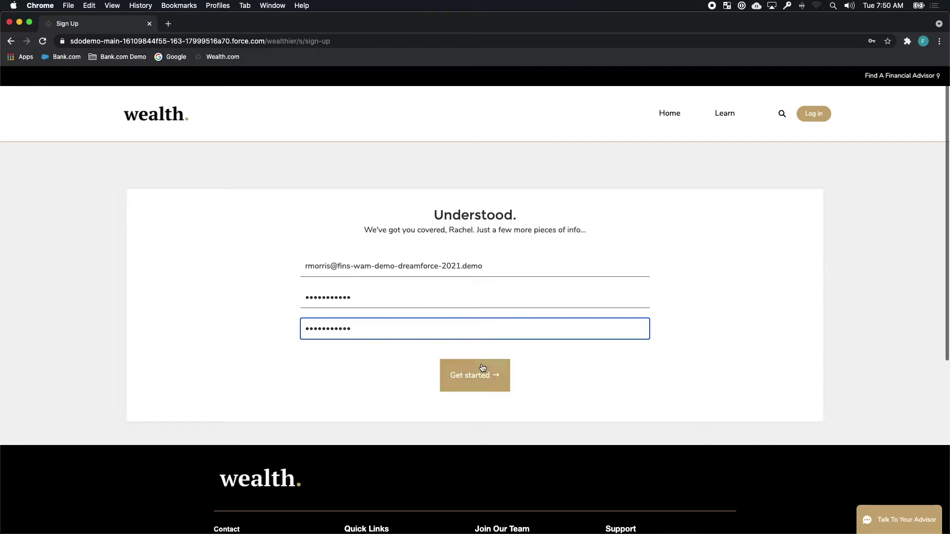
{"action": "left_click", "coordinate": [484, 374]}
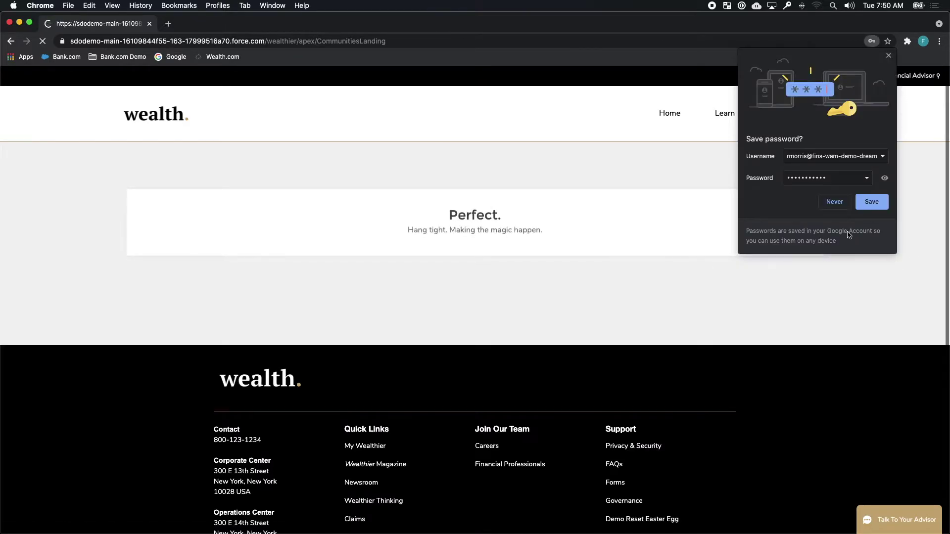
{"action": "left_click", "coordinate": [840, 203]}
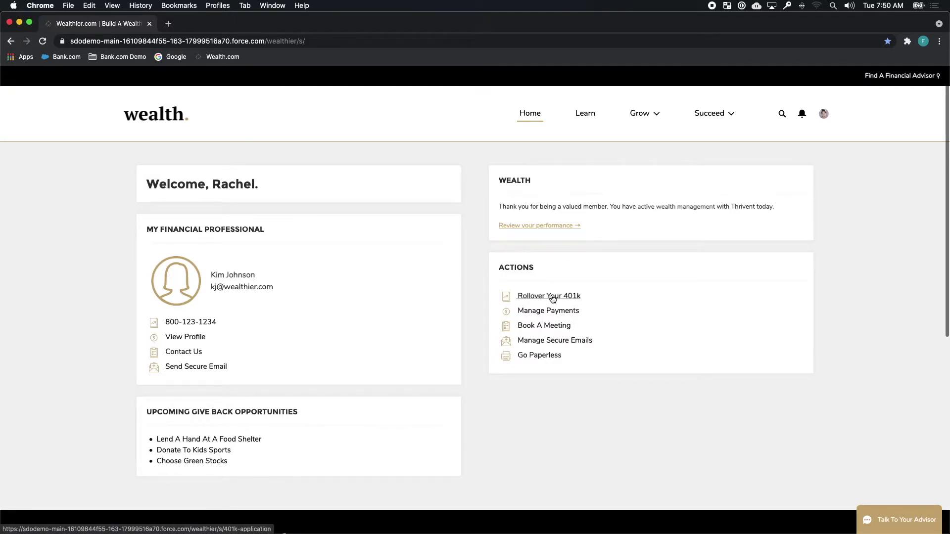
Step: Start the Rollover Your 401k application and continue past the prefilled name, e-mail and zip code
{"action": "left_click", "coordinate": [553, 296]}
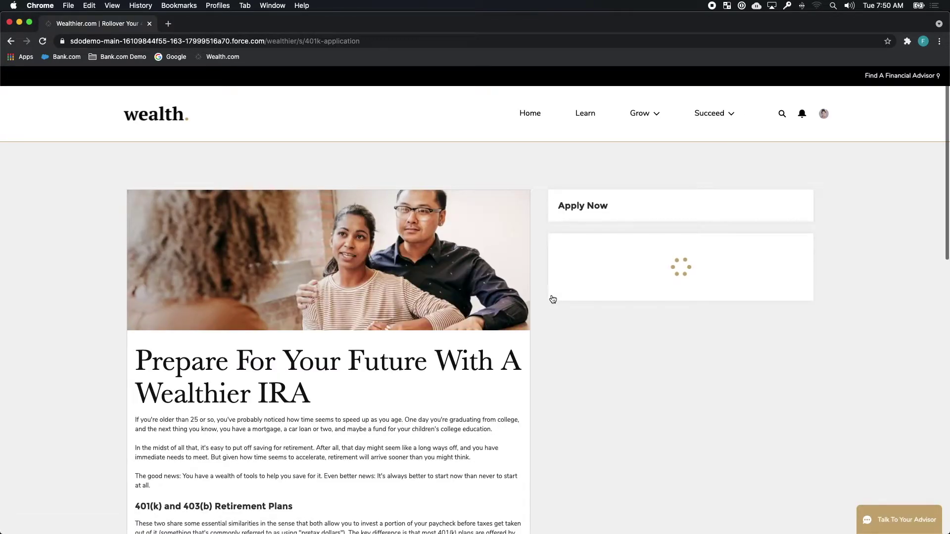
{"action": "scroll", "coordinate": [538, 454], "scroll_direction": "down", "scroll_amount": 5}
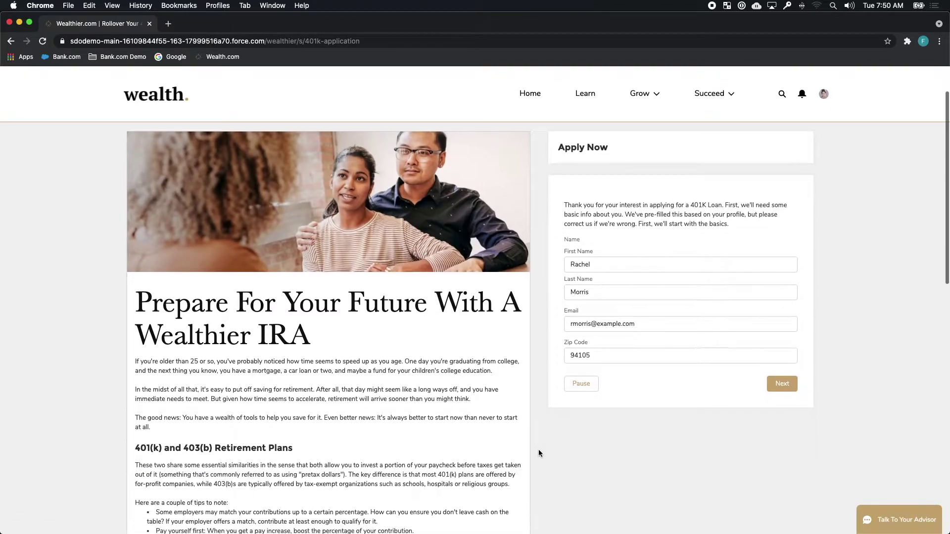
{"action": "scroll", "coordinate": [539, 453], "scroll_direction": "up", "scroll_amount": 5}
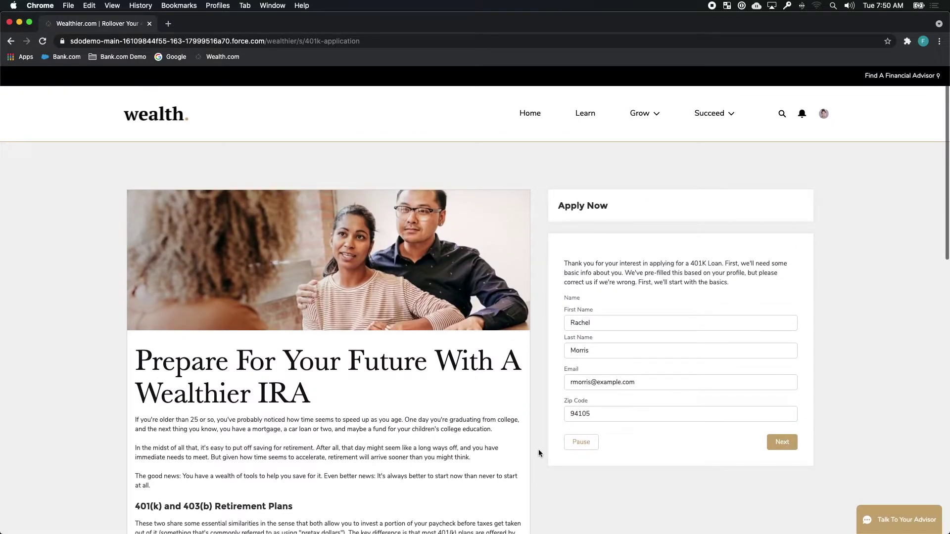
{"action": "left_click", "coordinate": [781, 442]}
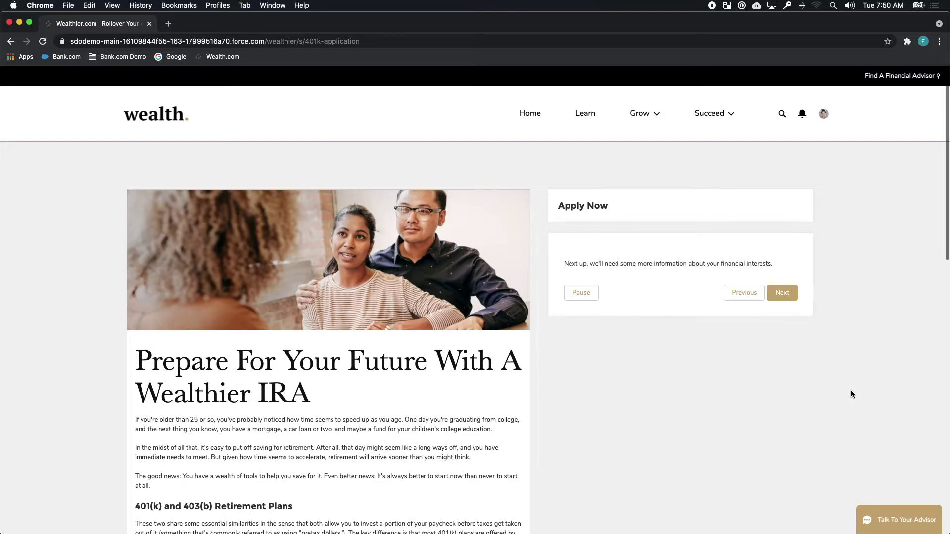
Step: Pick Creating a financial strategy, then add Planning a wedding, Building an emergency fund and Contribute to a charity goals
{"action": "left_click", "coordinate": [610, 304]}
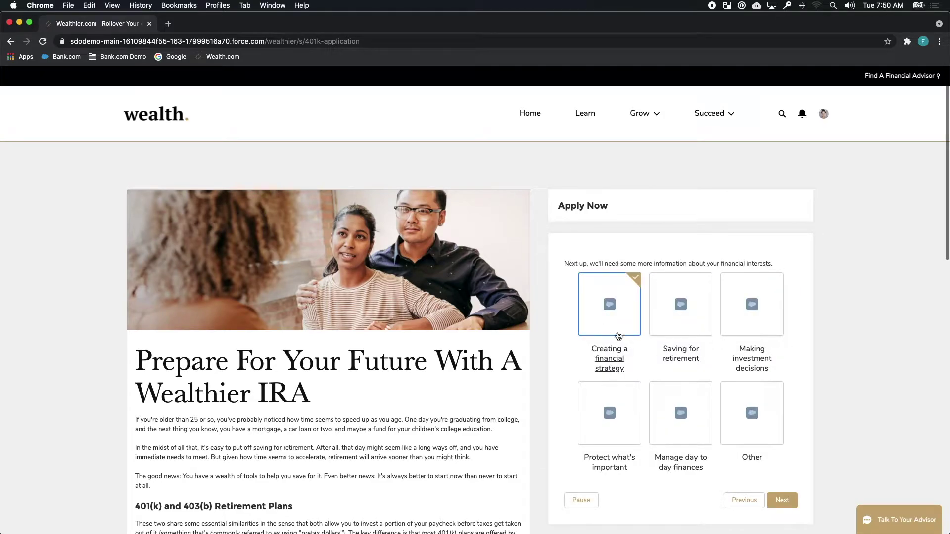
{"action": "left_click", "coordinate": [782, 500]}
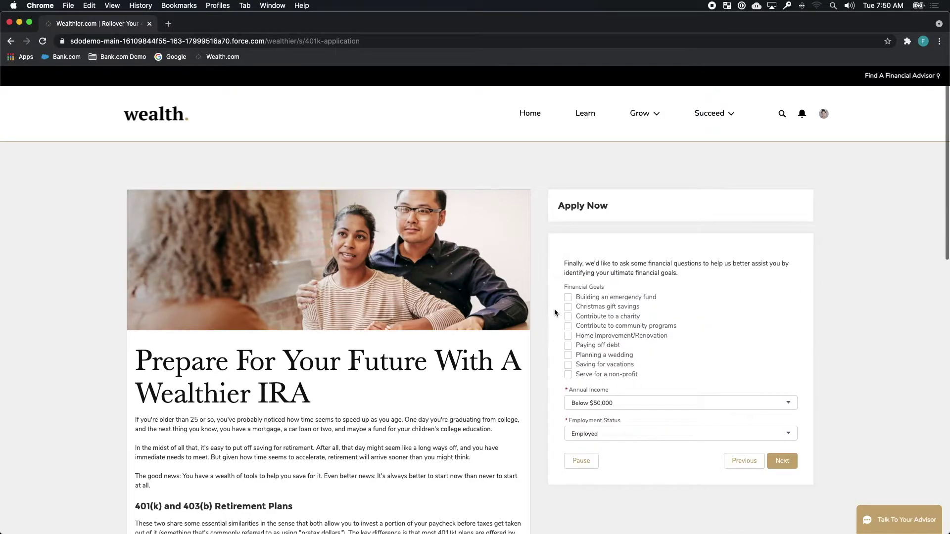
{"action": "left_click", "coordinate": [568, 355]}
{"action": "left_click", "coordinate": [568, 297]}
{"action": "left_click", "coordinate": [568, 316]}
Step: Set annual income to $50,001-$150,000 and employment status to Employed, then submit the application
{"action": "left_click", "coordinate": [622, 401]}
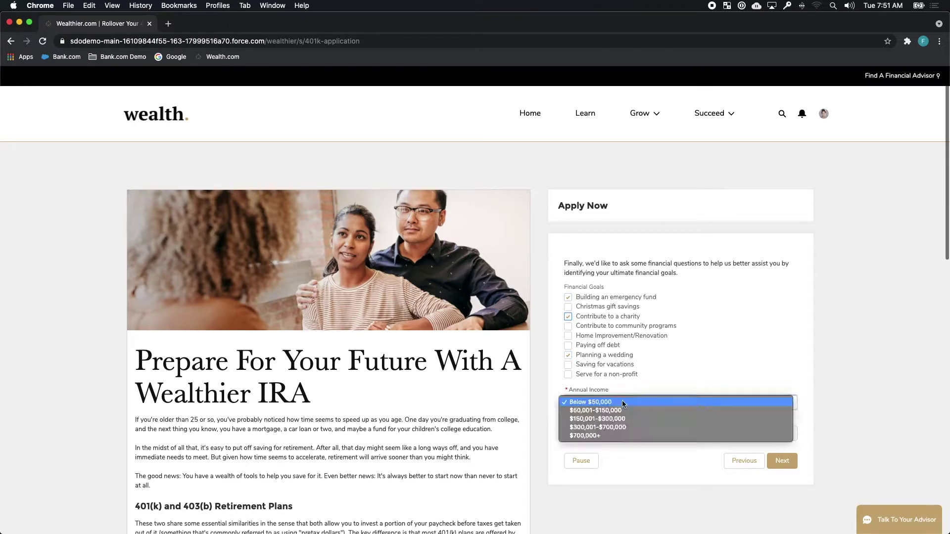
{"action": "left_click", "coordinate": [620, 410]}
{"action": "left_click", "coordinate": [621, 432]}
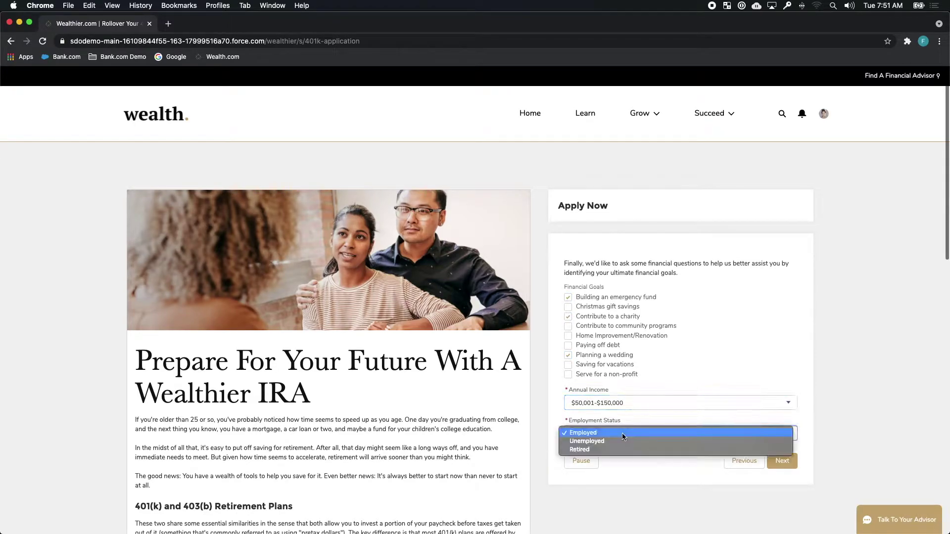
{"action": "left_click", "coordinate": [622, 434]}
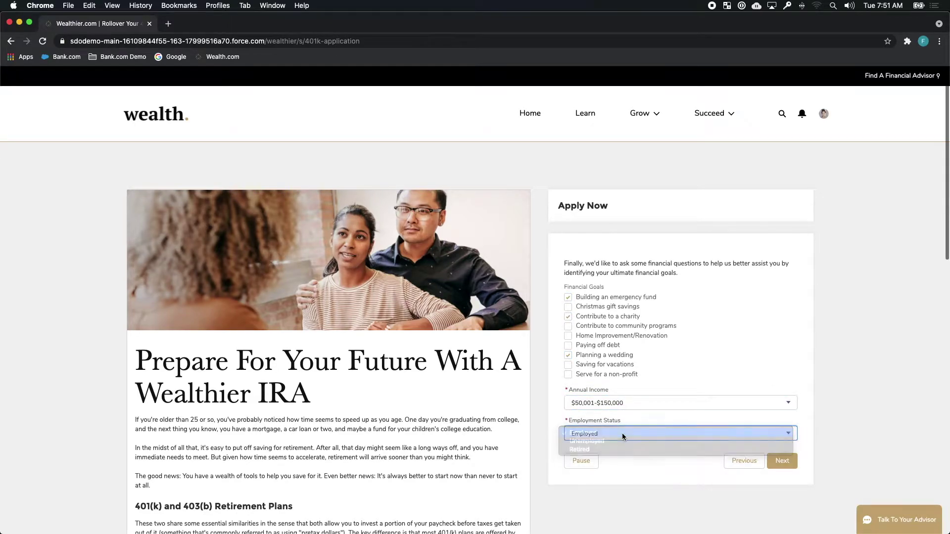
{"action": "left_click", "coordinate": [780, 461]}
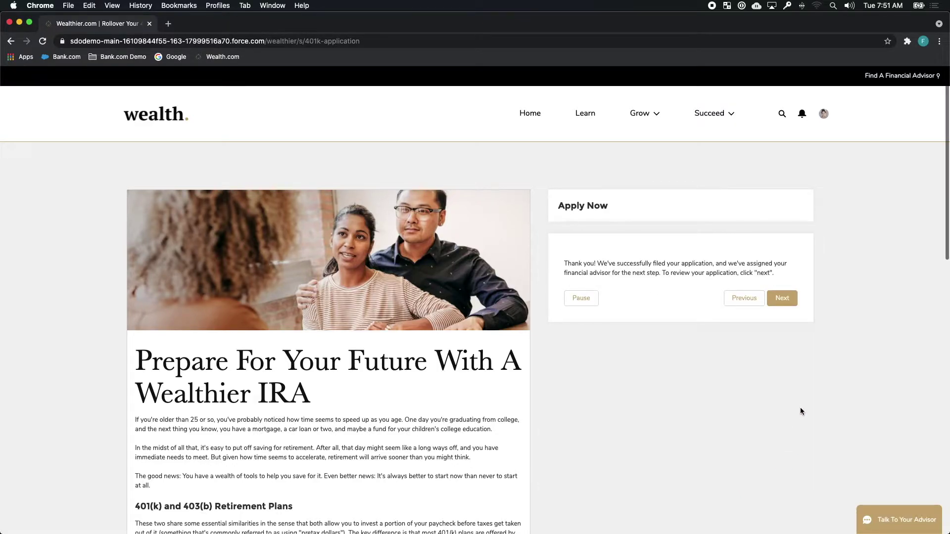
{"action": "left_click", "coordinate": [787, 297]}
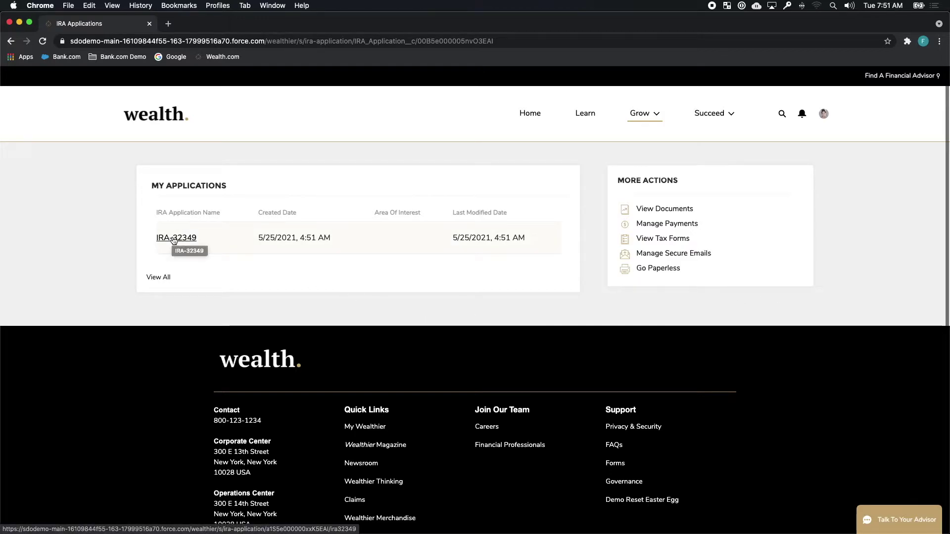
Step: Edit the filed IRA application's Area Of Interest to Creating a financial strategy, save, and advance onboarding
{"action": "left_click", "coordinate": [173, 239]}
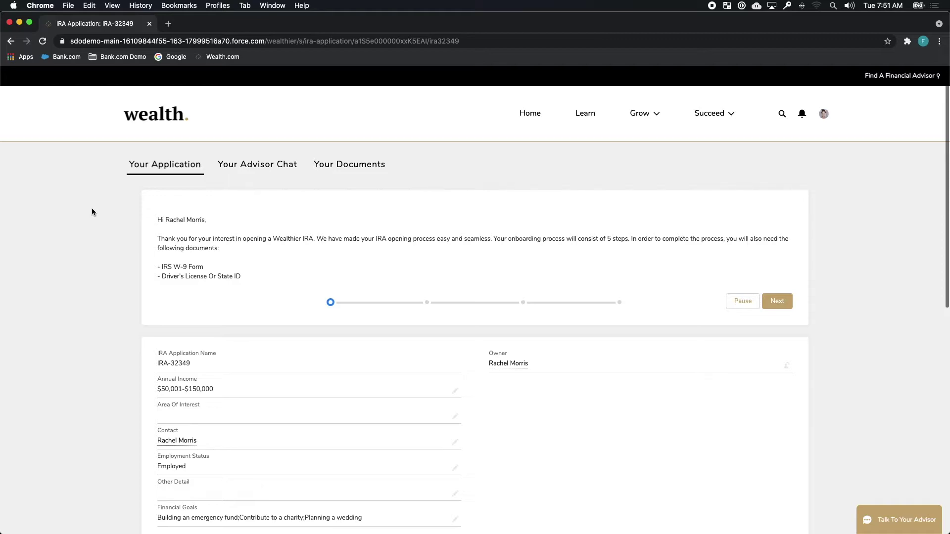
{"action": "scroll", "coordinate": [124, 244], "scroll_direction": "down", "scroll_amount": 2}
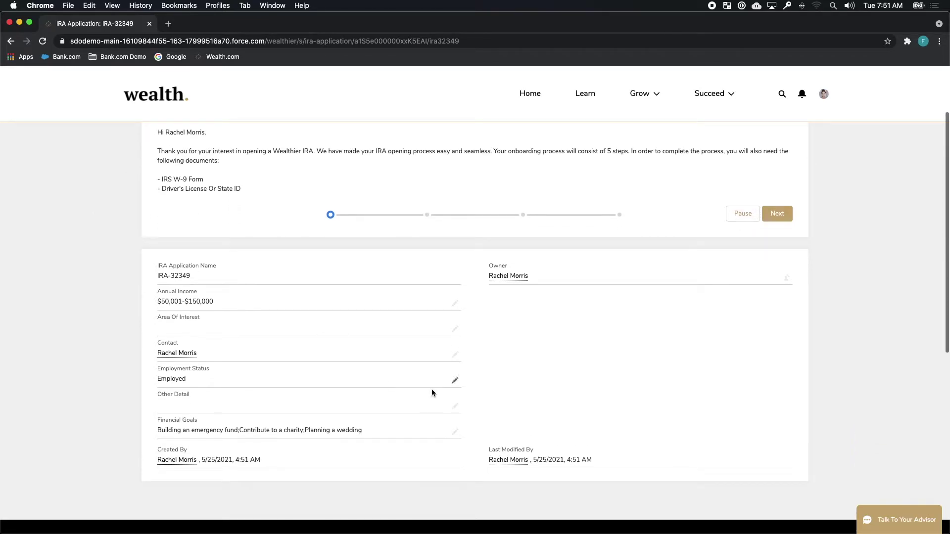
{"action": "left_click", "coordinate": [455, 329]}
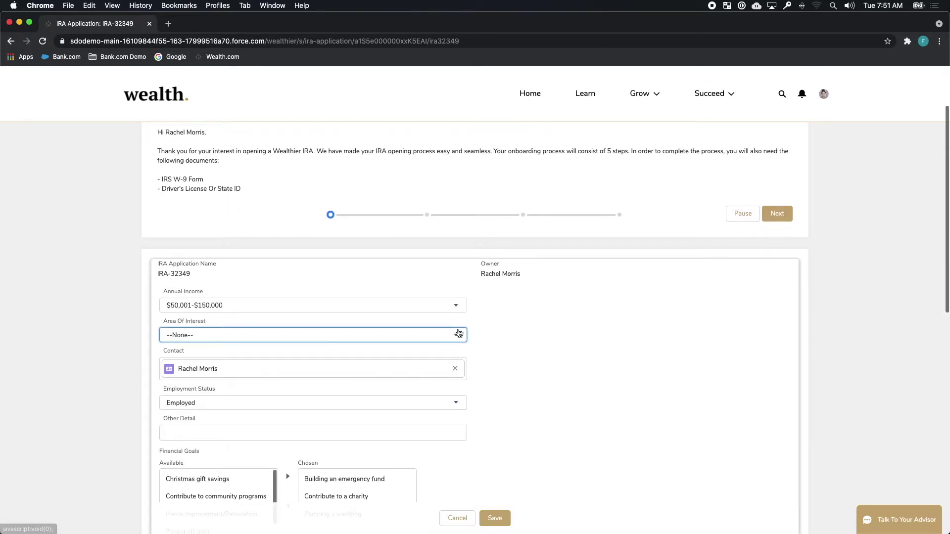
{"action": "left_click", "coordinate": [427, 338]}
{"action": "left_click", "coordinate": [386, 371]}
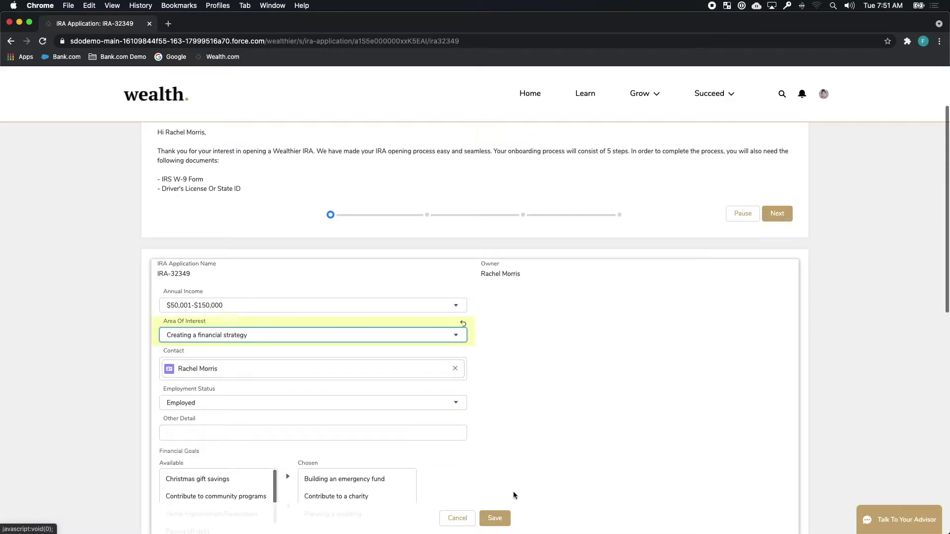
{"action": "left_click", "coordinate": [495, 518]}
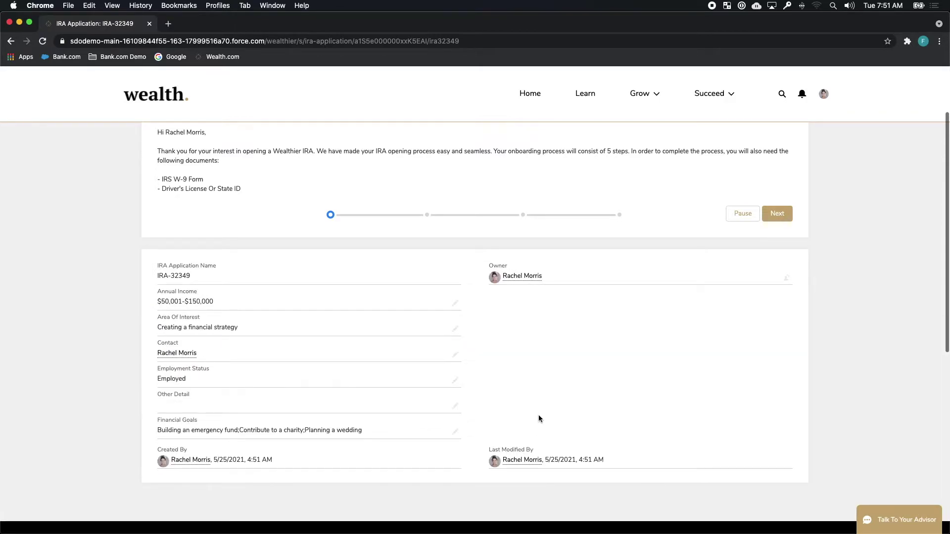
{"action": "scroll", "coordinate": [538, 414], "scroll_direction": "up", "scroll_amount": 4}
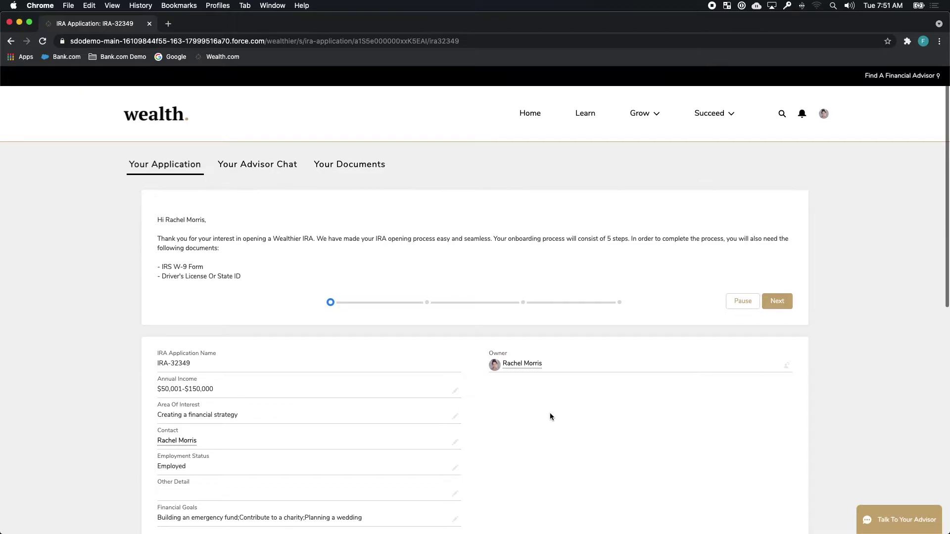
{"action": "left_click", "coordinate": [783, 304]}
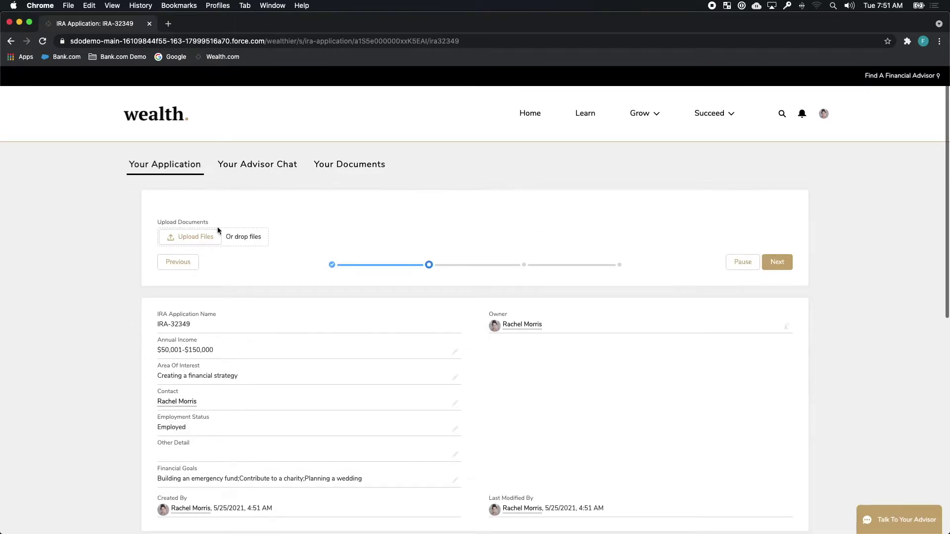
Step: Upload driversLicense.jpg from the _Demo folder to the IRA application
{"action": "left_click", "coordinate": [197, 237]}
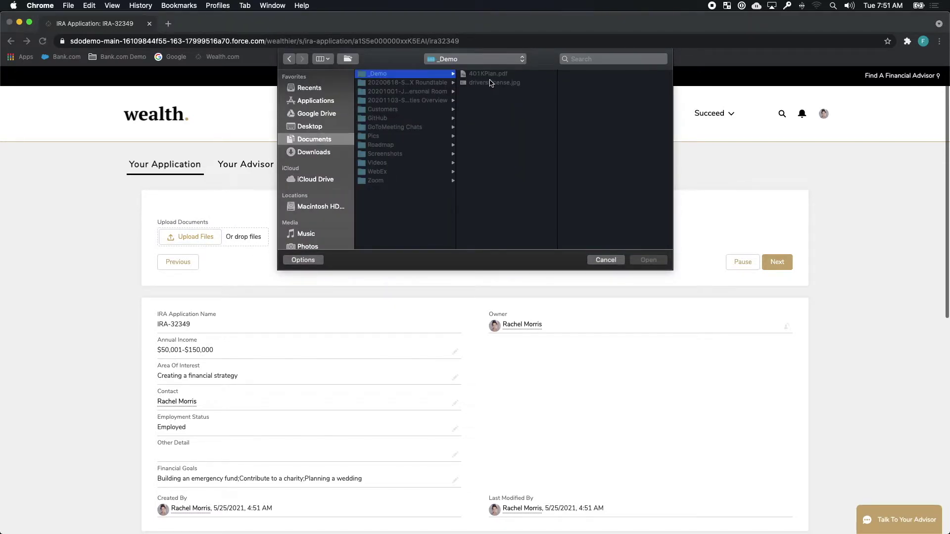
{"action": "double_click", "coordinate": [490, 82]}
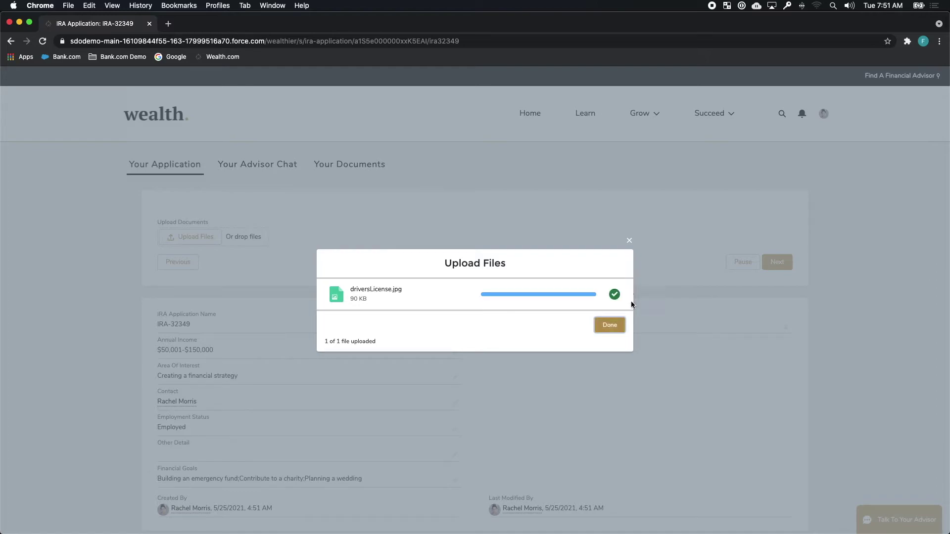
{"action": "left_click", "coordinate": [616, 327]}
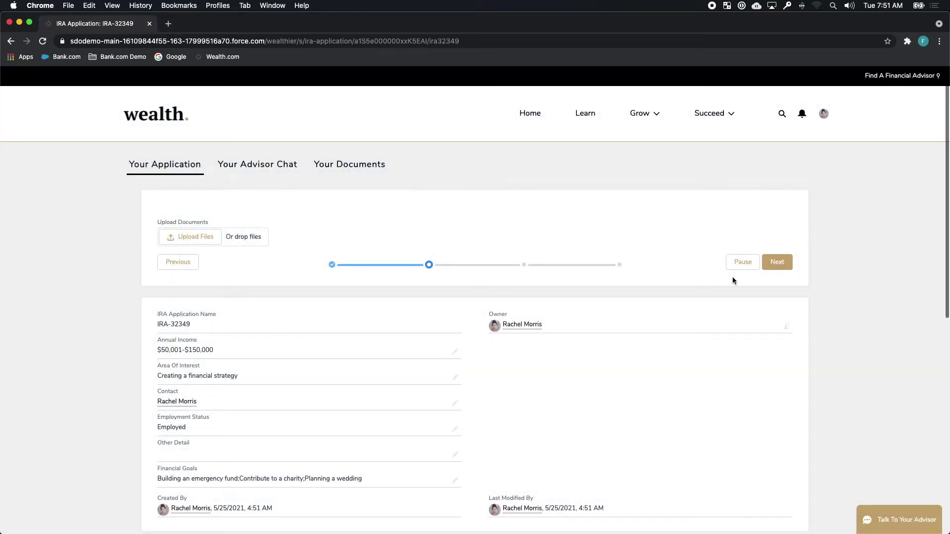
Step: Draw an R signature, finish the onboarding steps, and view the submitted application's details
{"action": "left_click", "coordinate": [783, 268]}
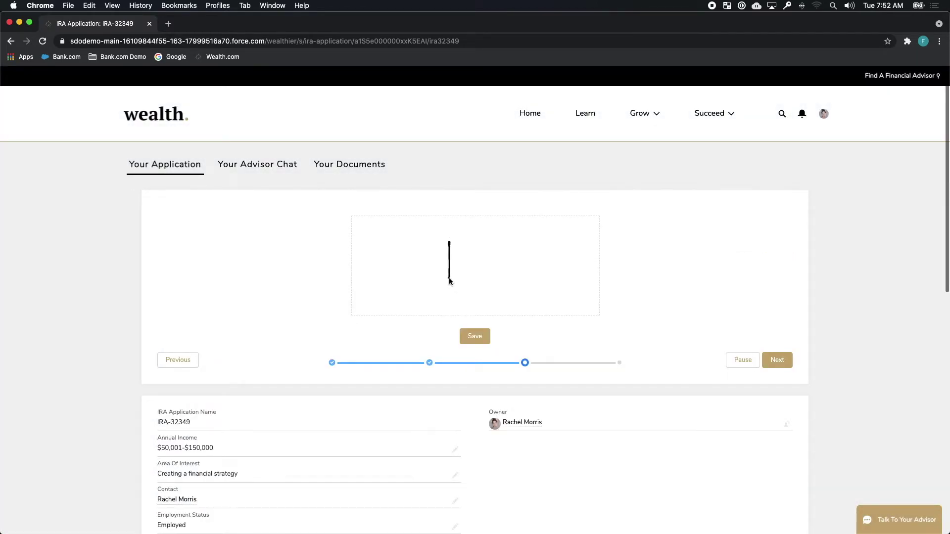
{"action": "mouse_move", "coordinate": [450, 281]}
{"action": "left_mouse_down"}
{"action": "mouse_move", "coordinate": [449, 245]}
{"action": "mouse_move", "coordinate": [533, 298]}
{"action": "left_mouse_up"}
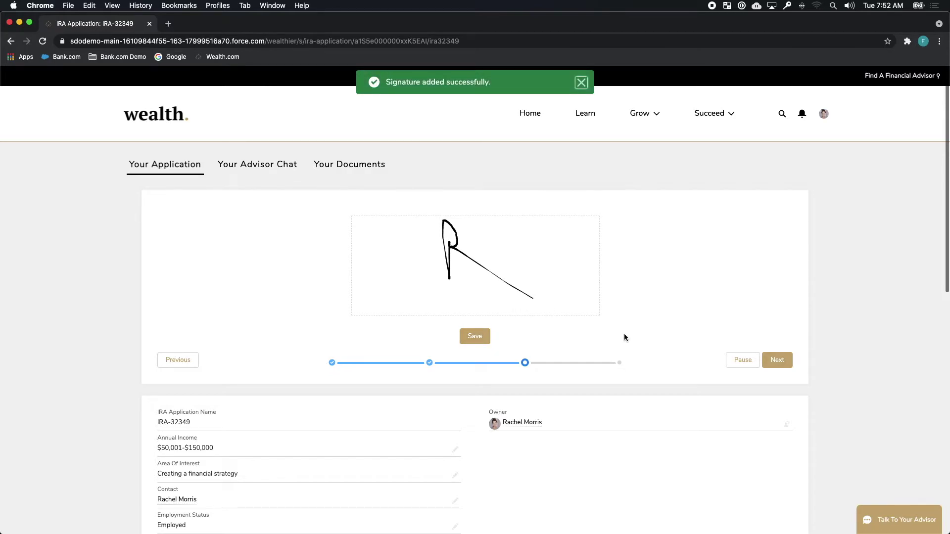
{"action": "left_click", "coordinate": [777, 361]}
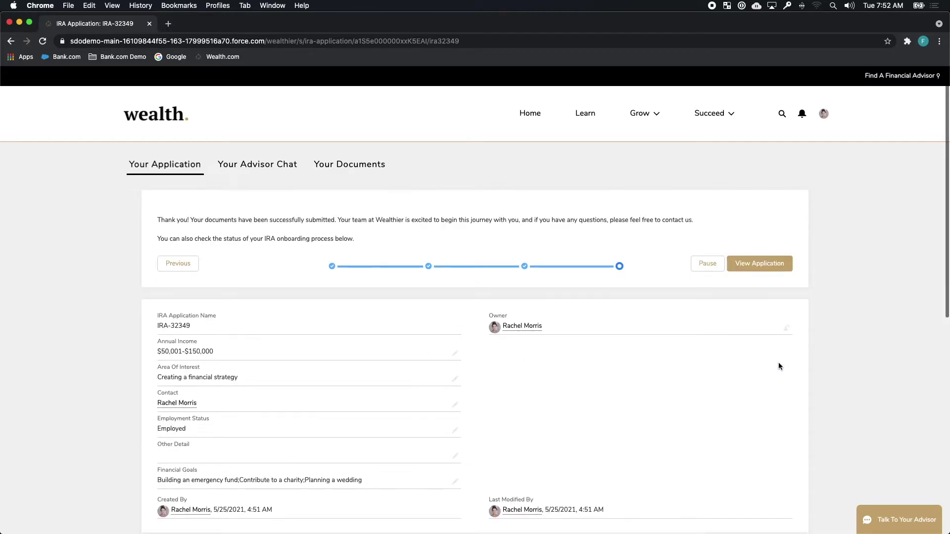
{"action": "left_click", "coordinate": [771, 267]}
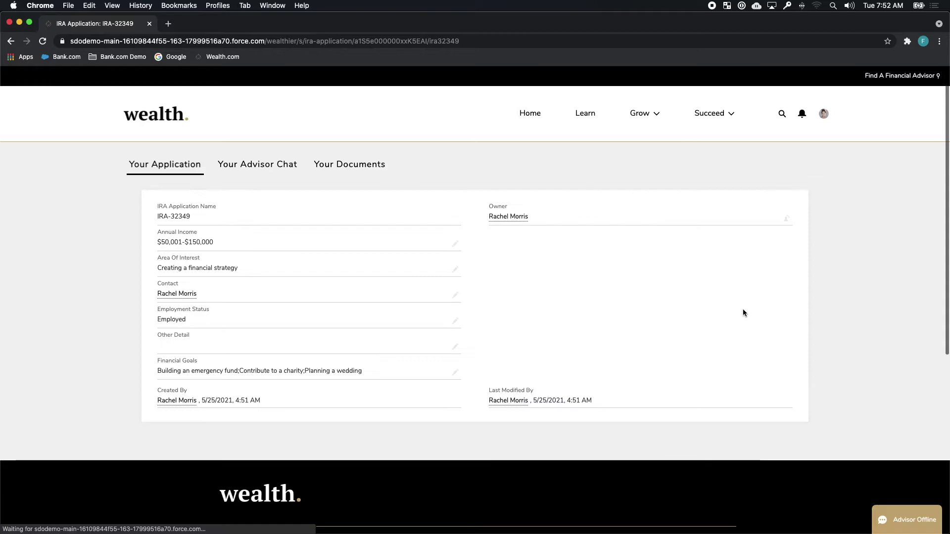
{"action": "left_click", "coordinate": [271, 168]}
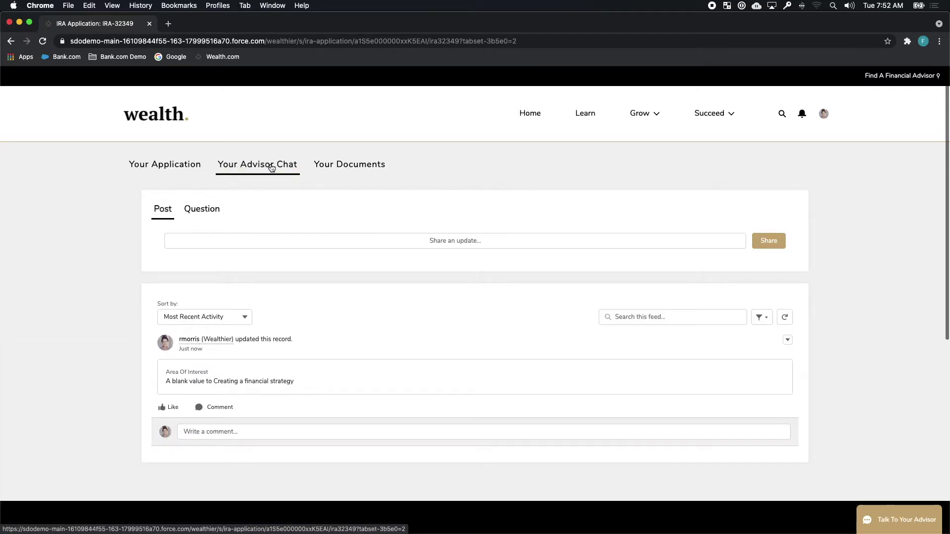
Step: Post a chat message telling the advisor all documents are submitted and you look forward to reviewing together
{"action": "left_click", "coordinate": [260, 240]}
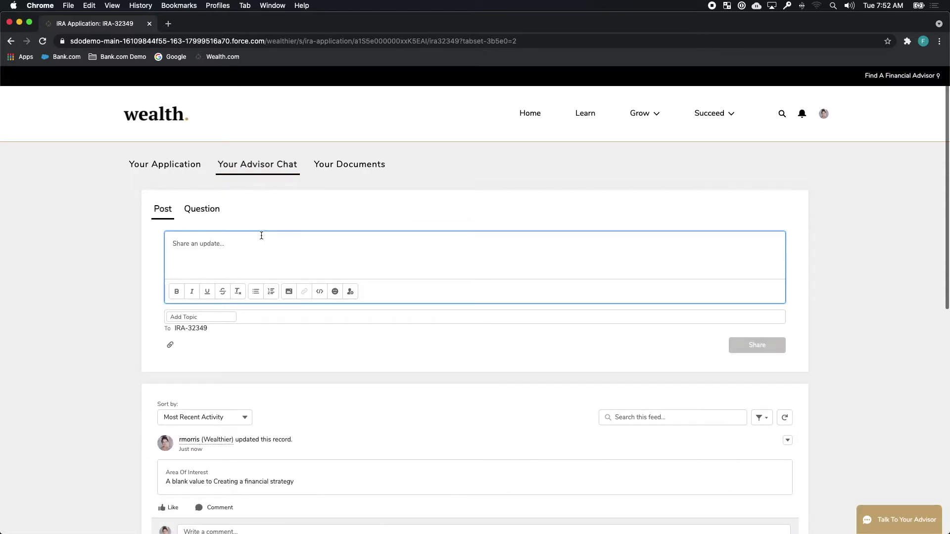
{"action": "type", "text": "I've submit all my d"}
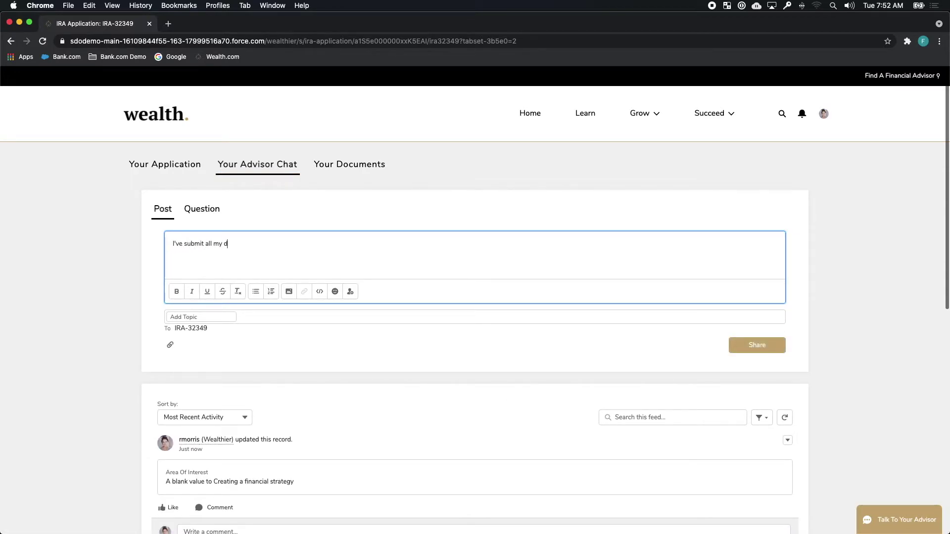
{"action": "type", "text": "ocuments! Looking forward to reviewing toget"}
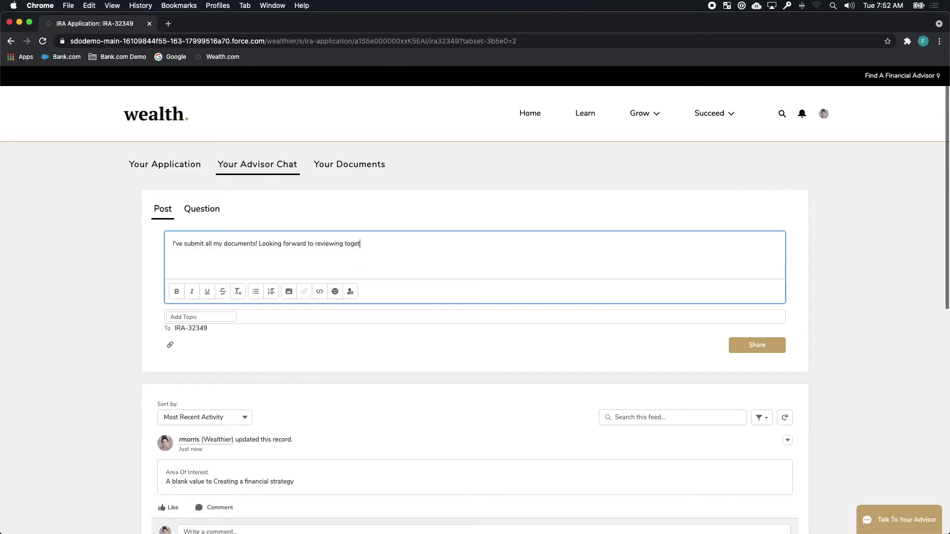
{"action": "type", "text": "her with you, Kim."}
{"action": "left_click", "coordinate": [747, 345]}
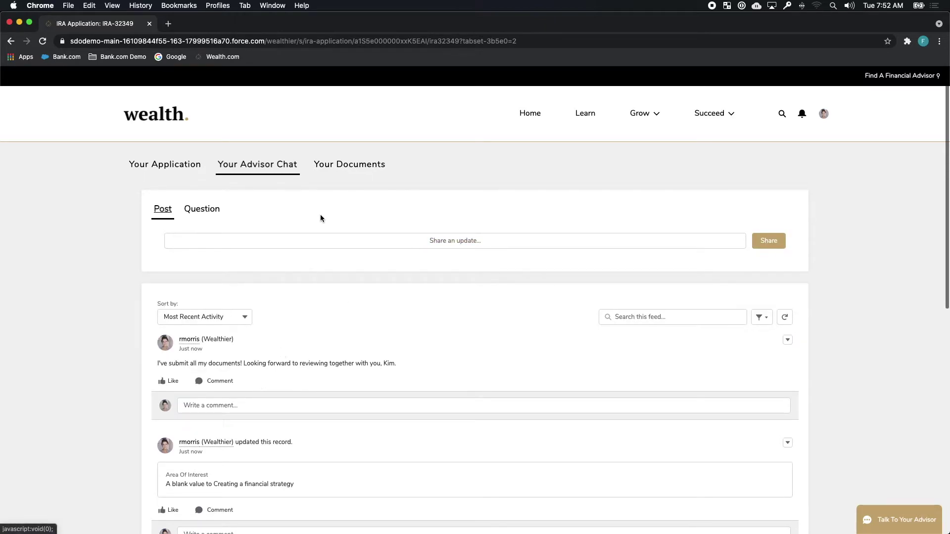
{"action": "left_click", "coordinate": [331, 167]}
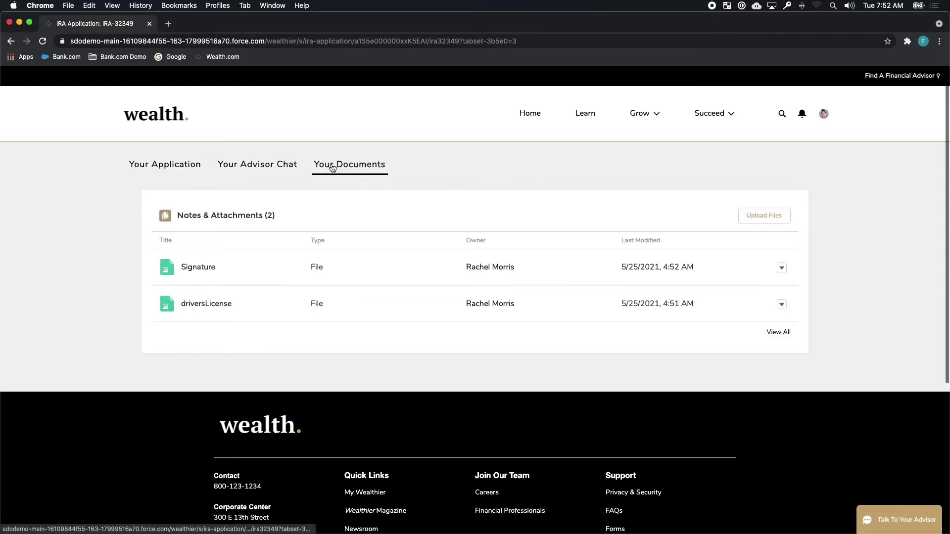
Step: Preview and close the Signature and driversLicense attachments, then return to the portal Home page
{"action": "left_click", "coordinate": [193, 268]}
{"action": "left_click", "coordinate": [127, 273]}
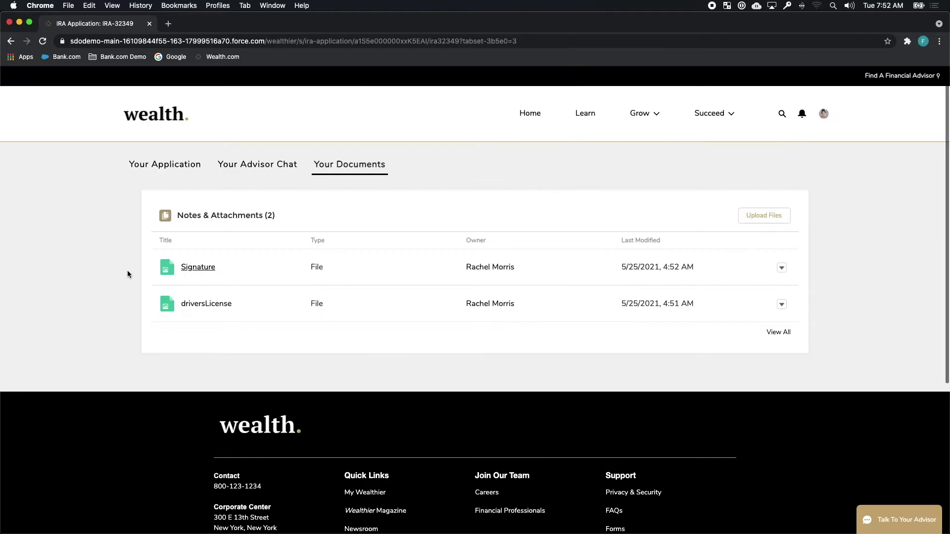
{"action": "left_click", "coordinate": [197, 304]}
{"action": "left_click", "coordinate": [110, 303]}
{"action": "left_click", "coordinate": [526, 117]}
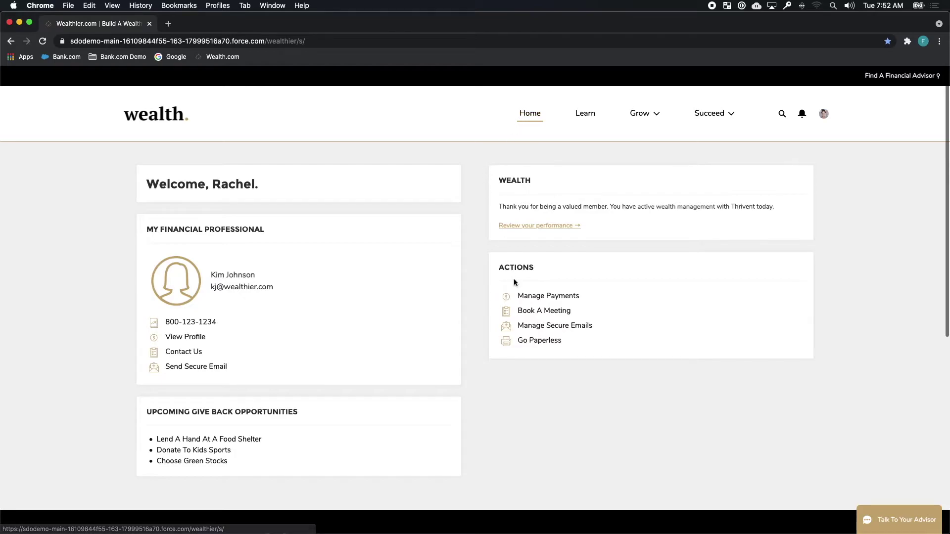
Step: Start a meeting request with the usual advisor on Wealth Advisory Services > Retirement Planning
{"action": "left_click", "coordinate": [545, 312]}
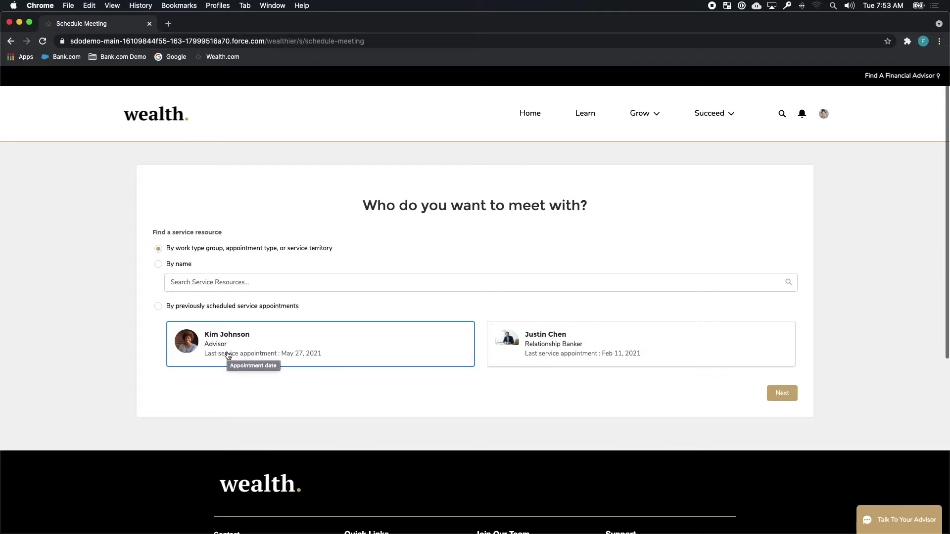
{"action": "left_click", "coordinate": [228, 356]}
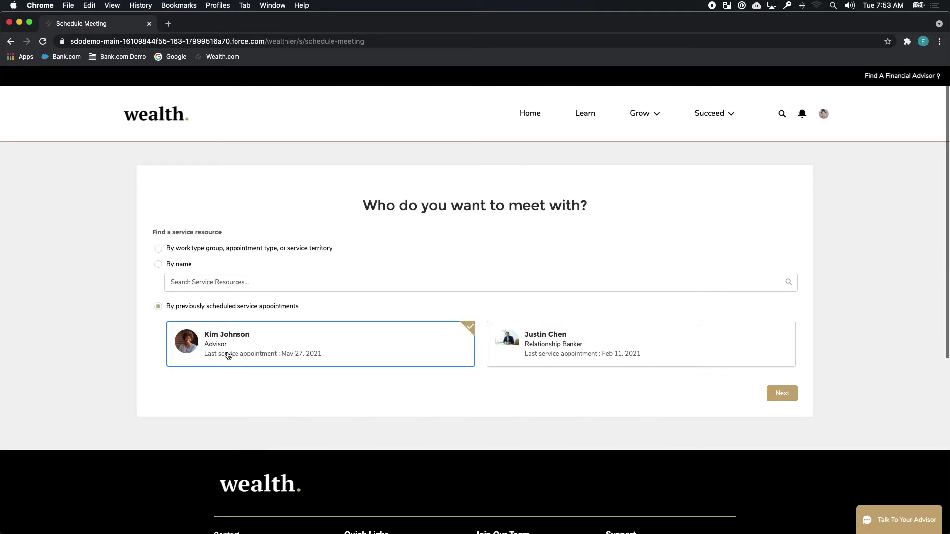
{"action": "left_click", "coordinate": [781, 393]}
{"action": "left_click", "coordinate": [527, 275]}
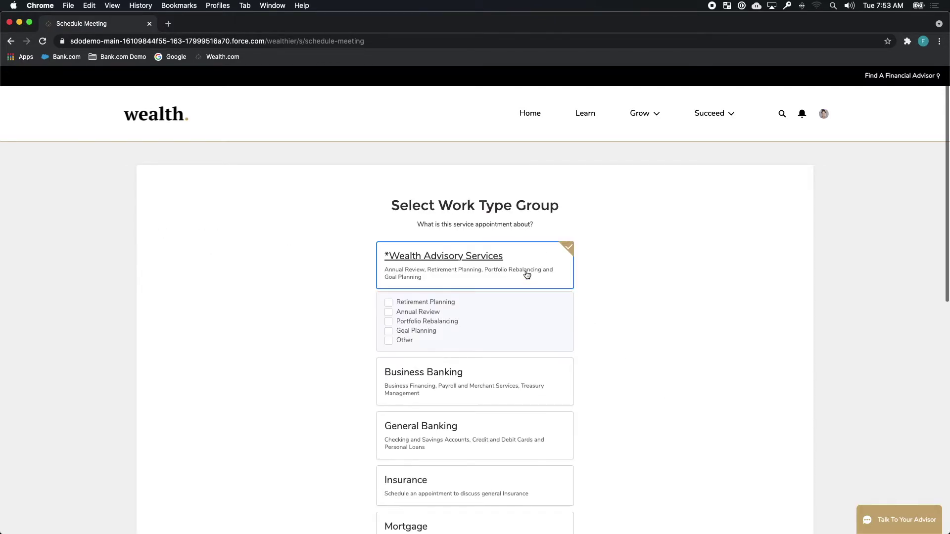
{"action": "left_click", "coordinate": [388, 303]}
{"action": "scroll", "coordinate": [785, 386], "scroll_direction": "down", "scroll_amount": 2}
{"action": "left_click", "coordinate": [783, 488]}
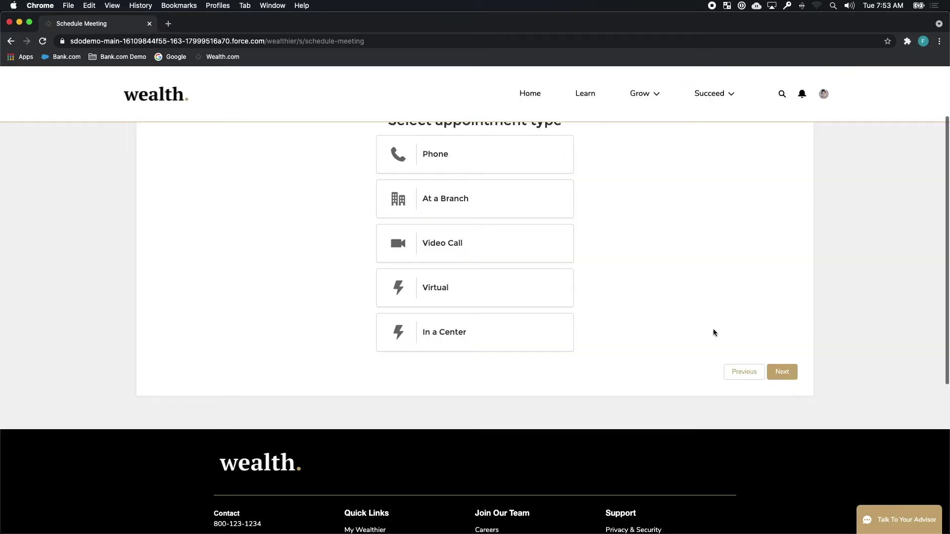
Step: Choose a Video Call at San Francisco's Market St Branch for Thursday 27, 2:00–2:45 pm
{"action": "scroll", "coordinate": [713, 329], "scroll_direction": "up", "scroll_amount": 2}
{"action": "left_click", "coordinate": [539, 336]}
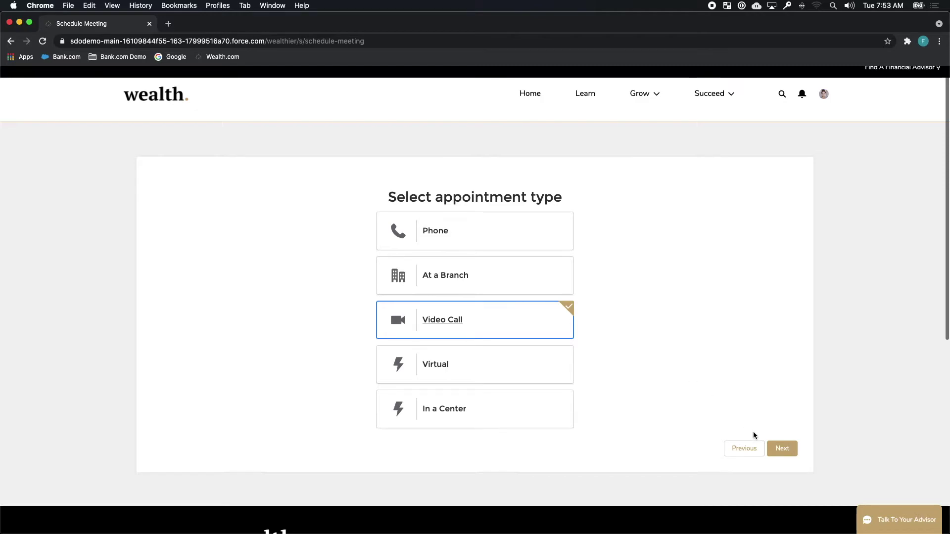
{"action": "left_click", "coordinate": [782, 448]}
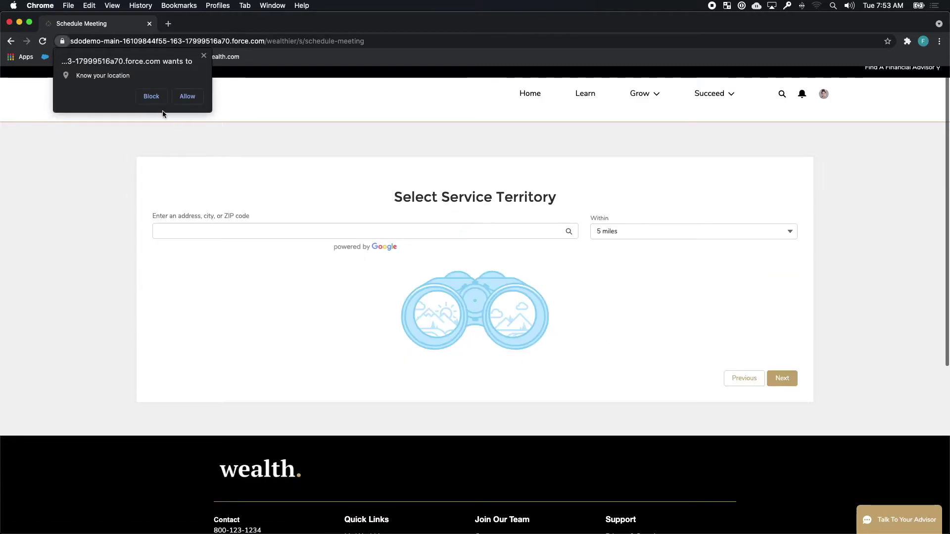
{"action": "left_click", "coordinate": [157, 94]}
{"action": "left_click", "coordinate": [191, 231]}
{"action": "type", "text": "San Fran"}
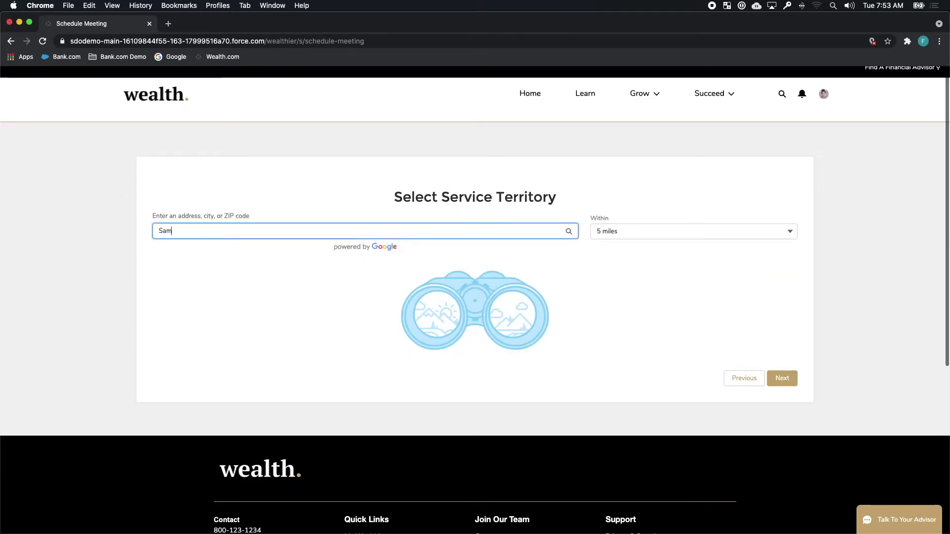
{"action": "left_click", "coordinate": [200, 255]}
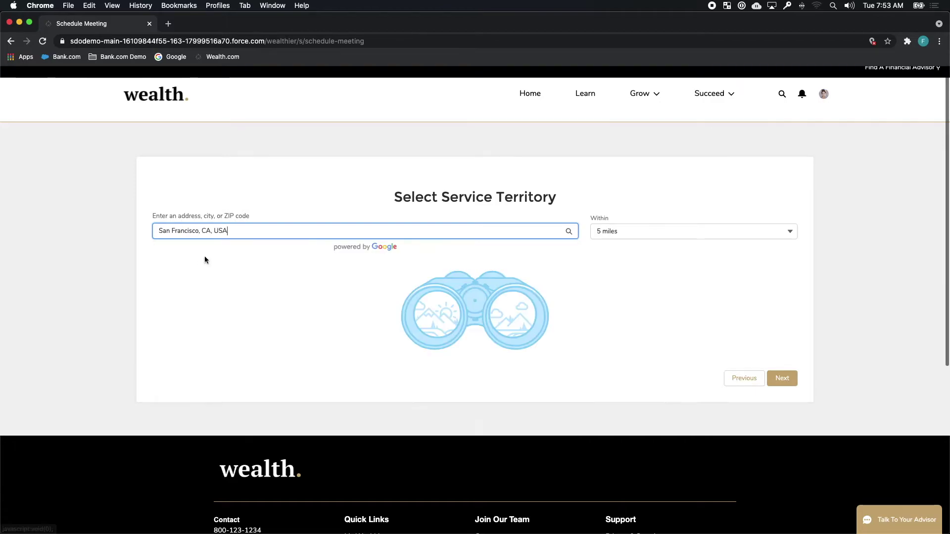
{"action": "left_click", "coordinate": [657, 301]}
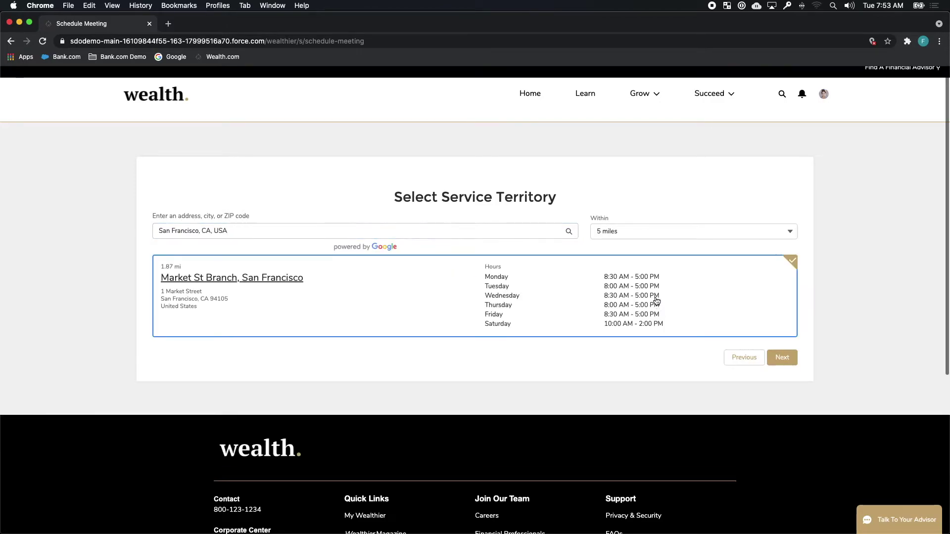
{"action": "left_click", "coordinate": [783, 357]}
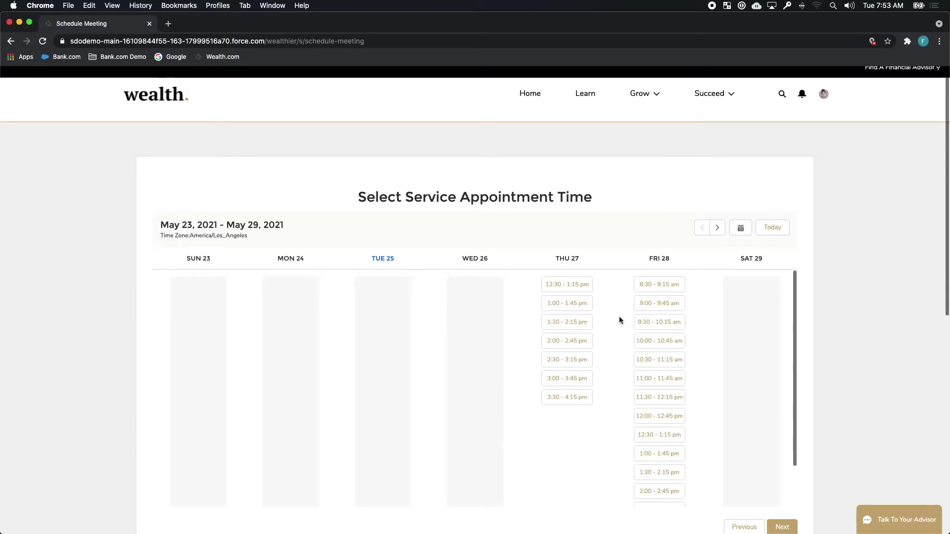
{"action": "left_click", "coordinate": [585, 322]}
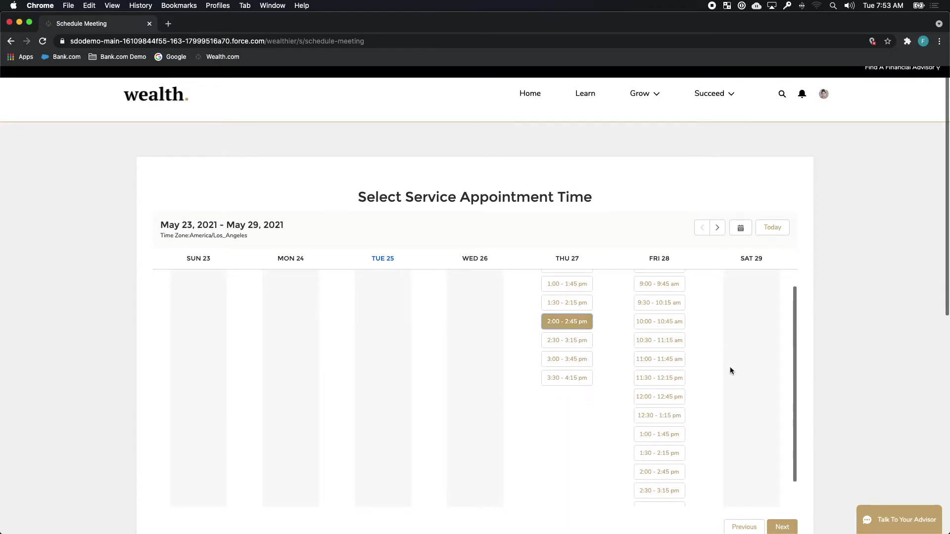
{"action": "left_click", "coordinate": [783, 527]}
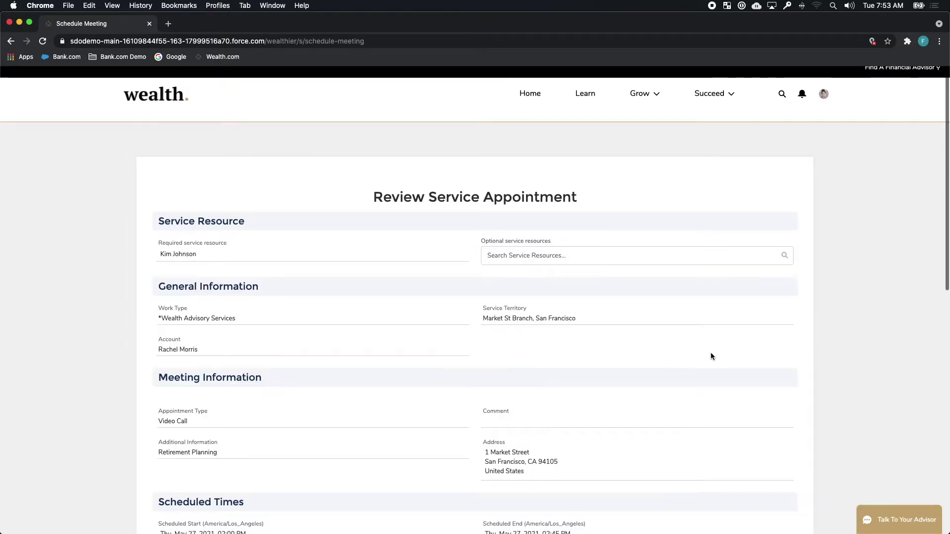
Step: Enter subject 'Review my retirement planning' and the note about reviewing plans with the new IRA
{"action": "scroll", "coordinate": [309, 338], "scroll_direction": "down", "scroll_amount": 2}
{"action": "left_click", "coordinate": [258, 340]}
{"action": "type", "text": "Re"}
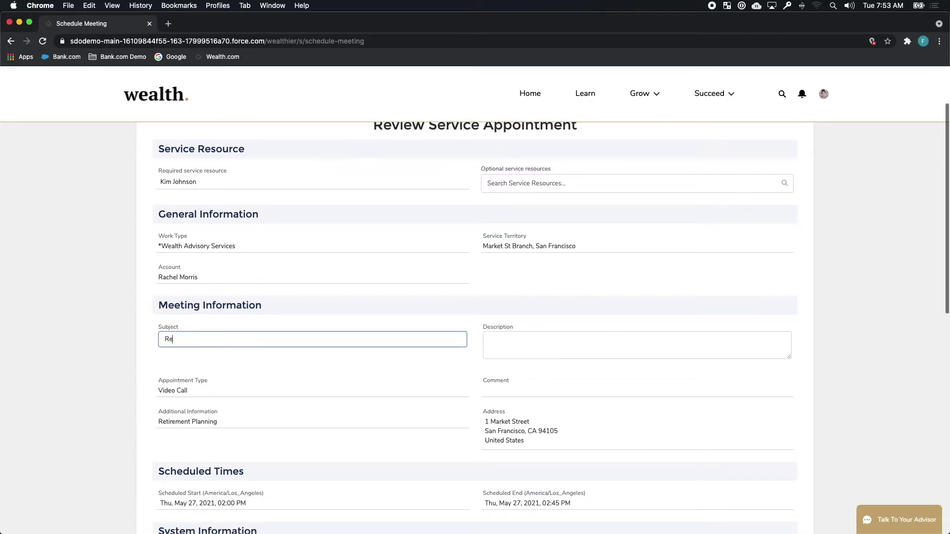
{"action": "type", "text": "view my retirement planning"}
{"action": "left_click", "coordinate": [637, 345]}
{"action": "type", "text": "I'd like to re"}
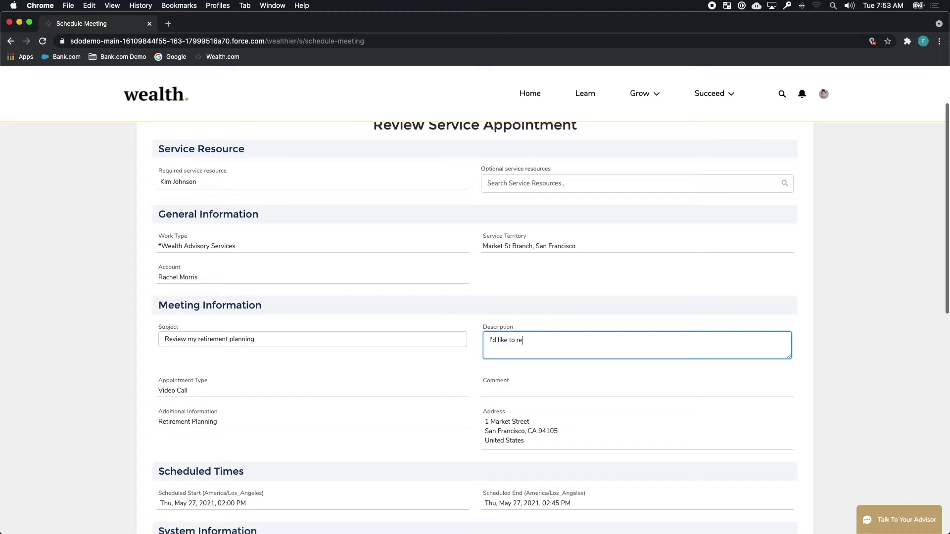
{"action": "type", "text": "view my plans together with my new IRA!"}
Step: Confirm the appointment, then launch the upcoming meeting's Zoom link from Home
{"action": "scroll", "coordinate": [378, 325], "scroll_direction": "down", "scroll_amount": 5}
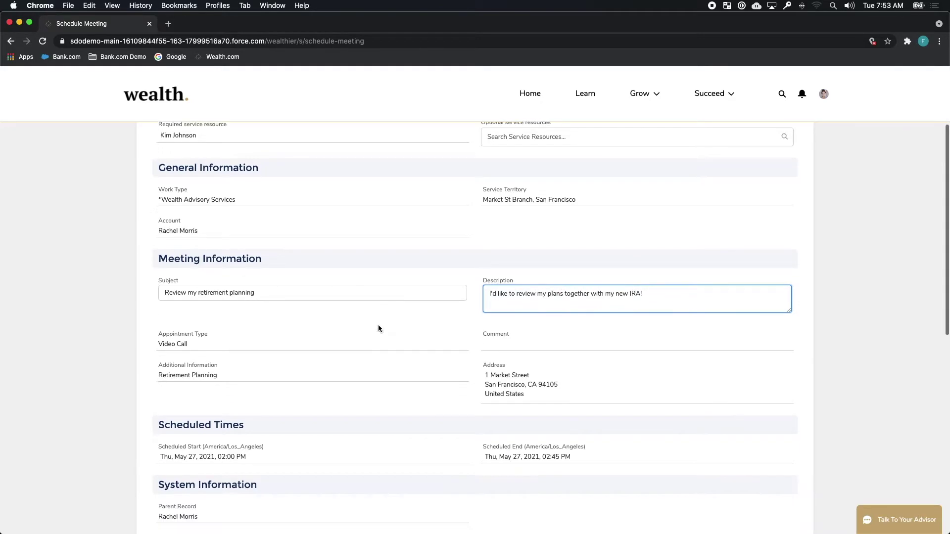
{"action": "left_click", "coordinate": [782, 390]}
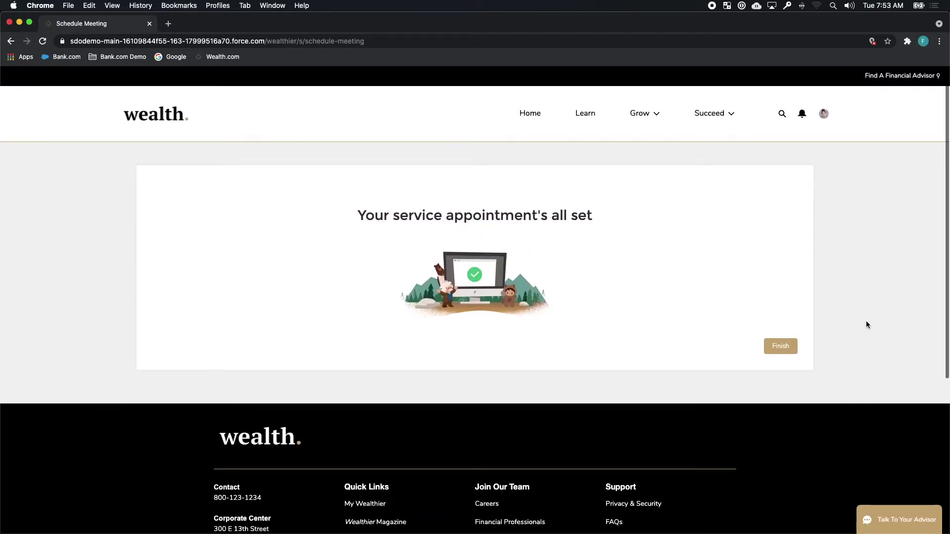
{"action": "left_click", "coordinate": [530, 116]}
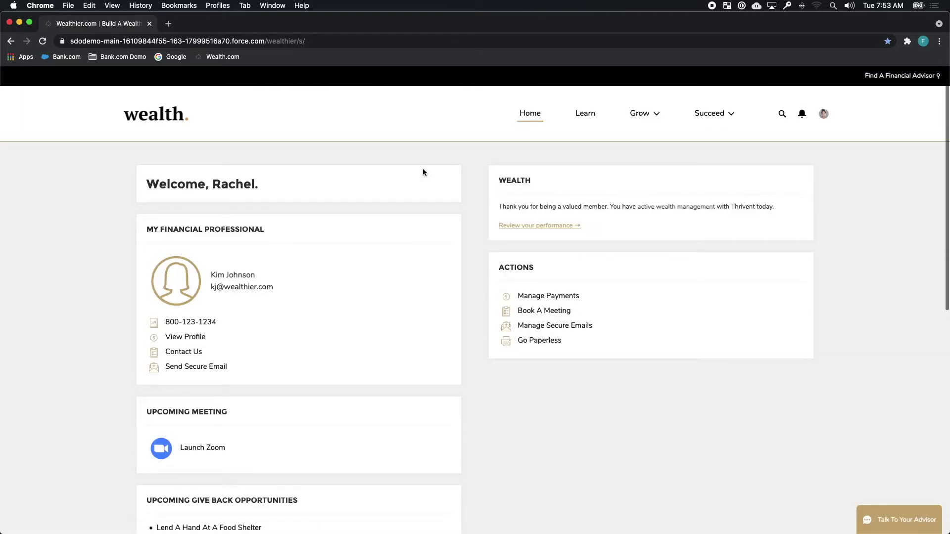
{"action": "left_click", "coordinate": [211, 453]}
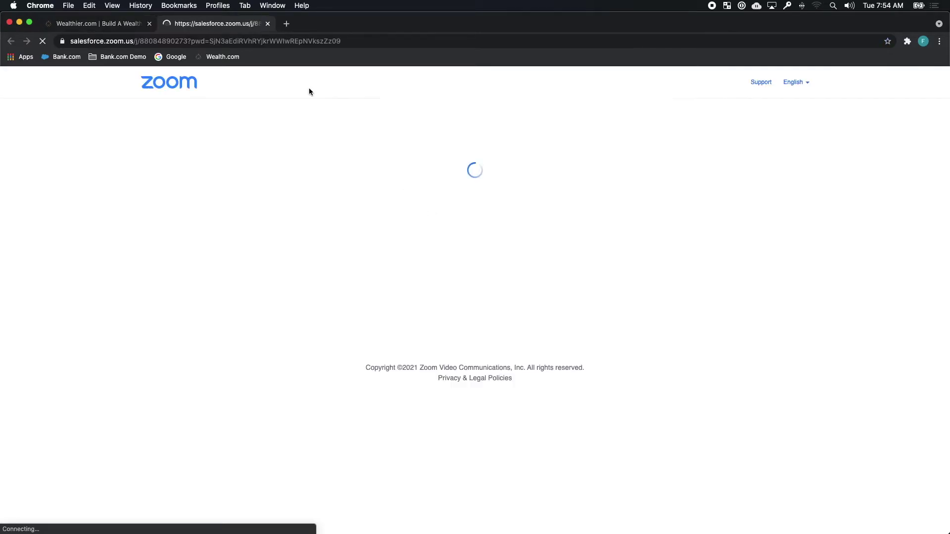
Step: Decline opening the Zoom app and close the Zoom meeting tab
{"action": "left_click", "coordinate": [502, 128]}
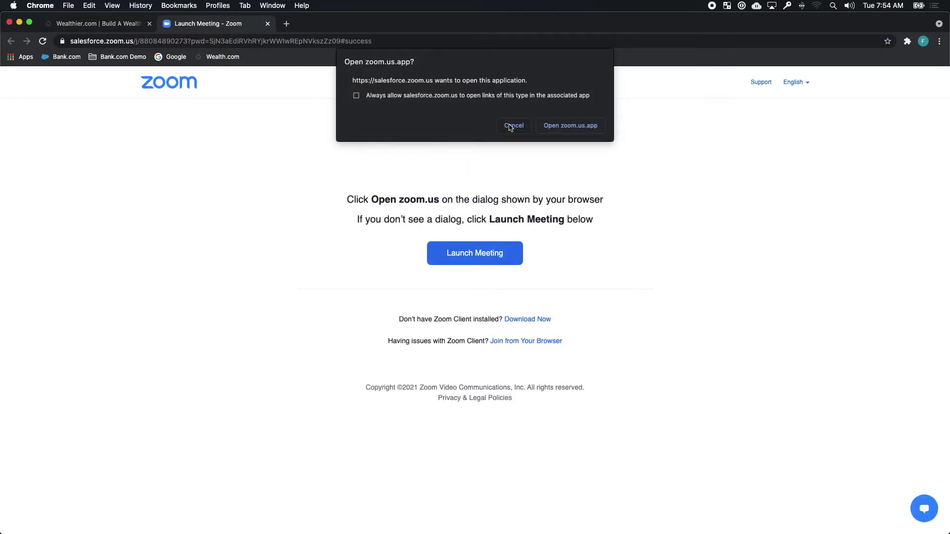
{"action": "left_click", "coordinate": [268, 24]}
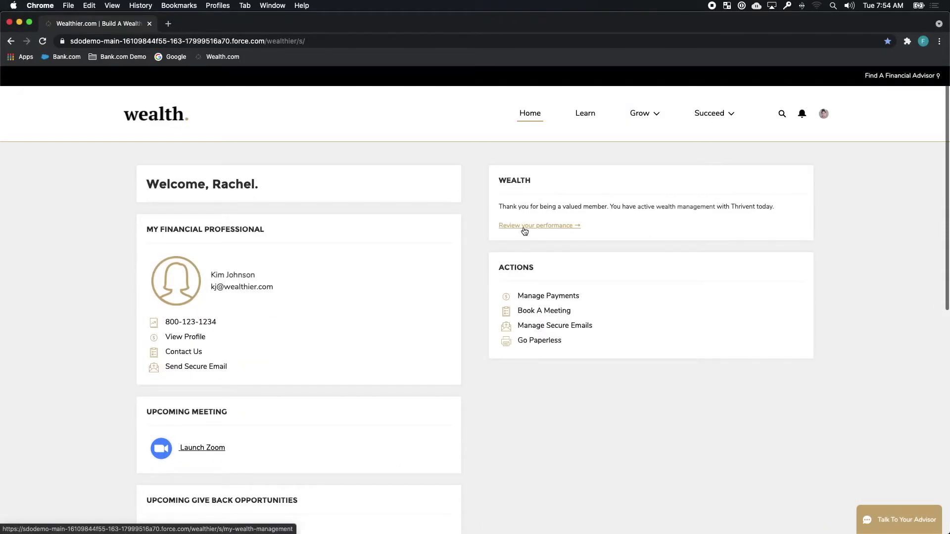
Step: Review portfolio performance, focusing on the 2047 retirement income bar
{"action": "left_click", "coordinate": [523, 228]}
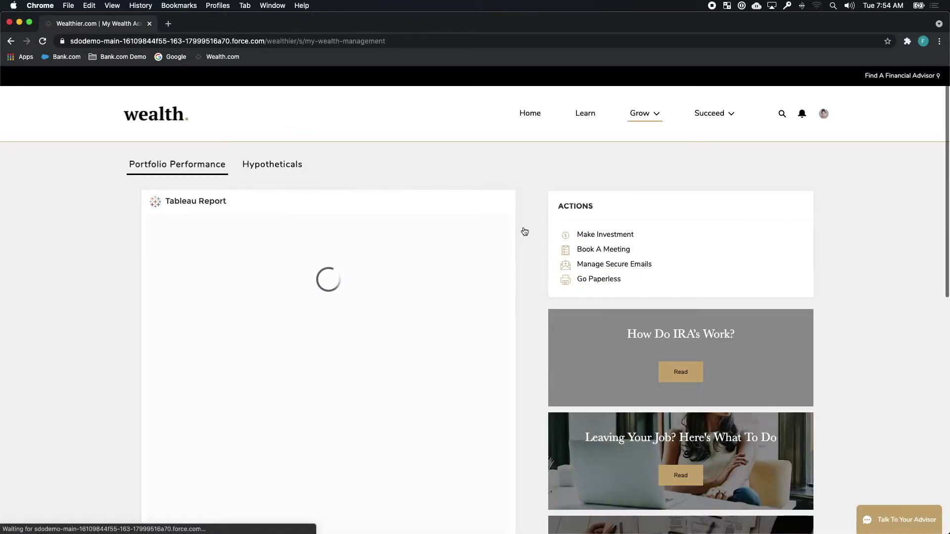
{"action": "mouse_move", "coordinate": [361, 367]}
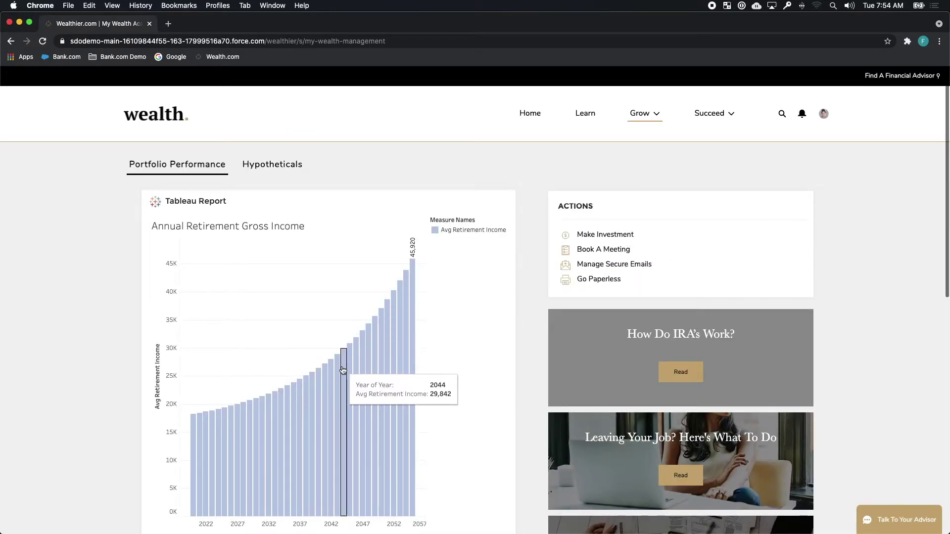
{"action": "left_click", "coordinate": [362, 367]}
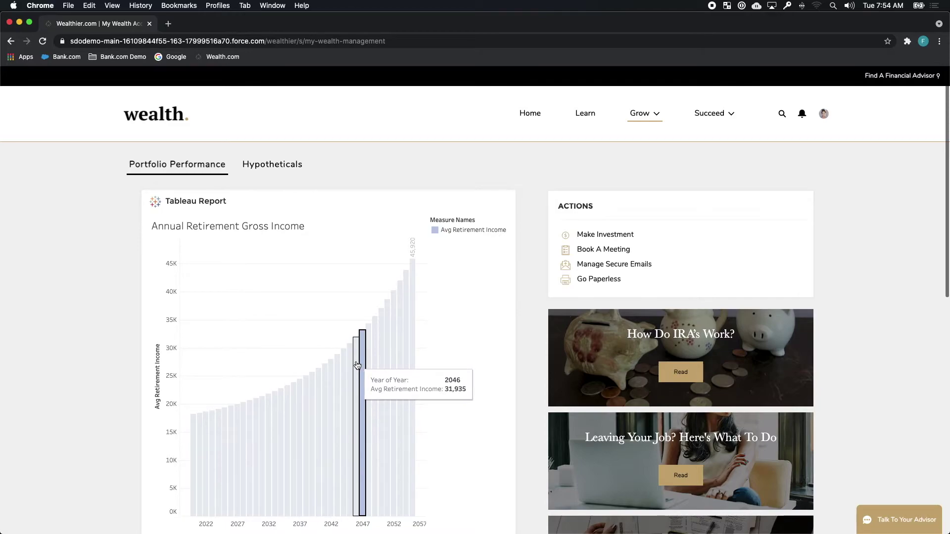
Step: Set the IRA hypothetical to $36,387 over 3 years at 10% growth
{"action": "left_click", "coordinate": [274, 165]}
{"action": "left_click_drag", "start_coordinate": [181, 270], "coordinate": [224, 275]}
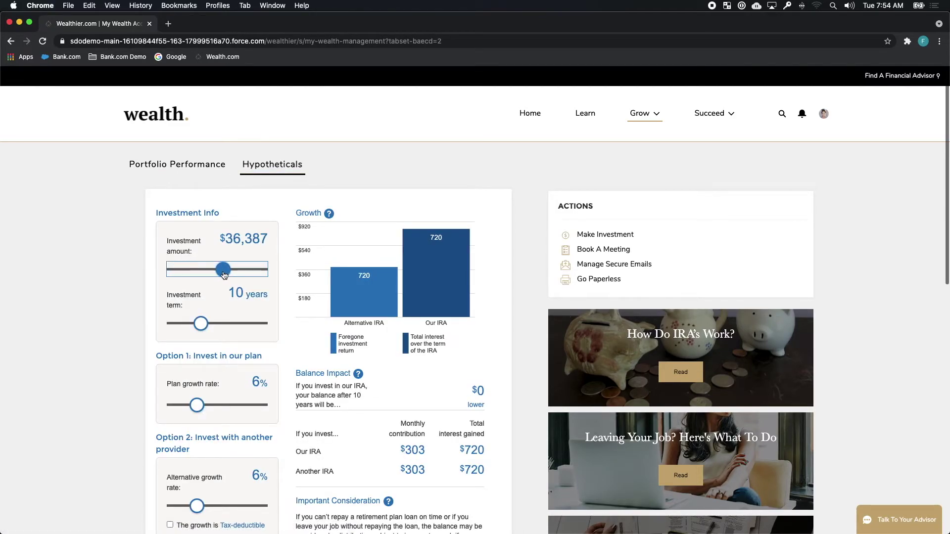
{"action": "left_click_drag", "start_coordinate": [200, 324], "coordinate": [179, 326]}
{"action": "mouse_move", "coordinate": [197, 406]}
{"action": "left_mouse_down"}
{"action": "mouse_move", "coordinate": [228, 406]}
{"action": "mouse_move", "coordinate": [215, 406]}
{"action": "left_mouse_up"}
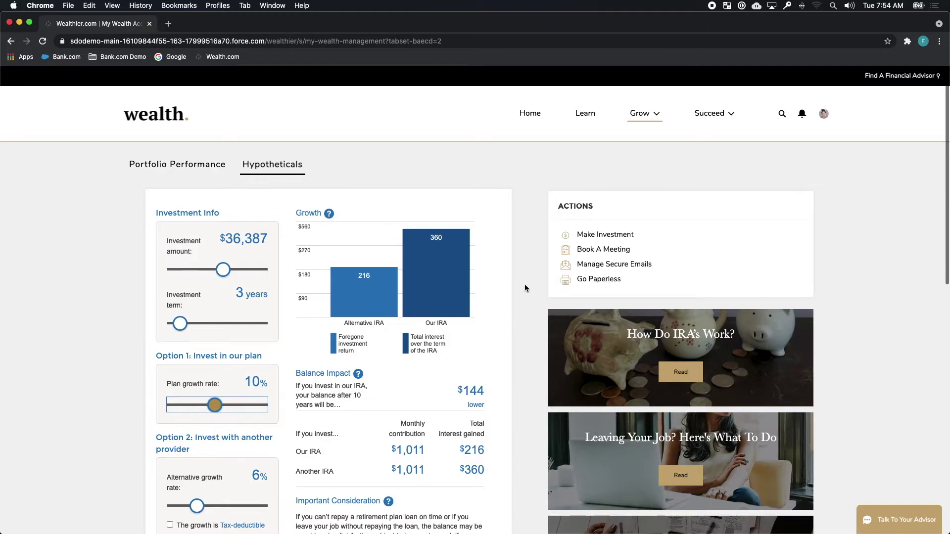
Step: Open and read the How Do IRA's Work? article
{"action": "left_click", "coordinate": [678, 374]}
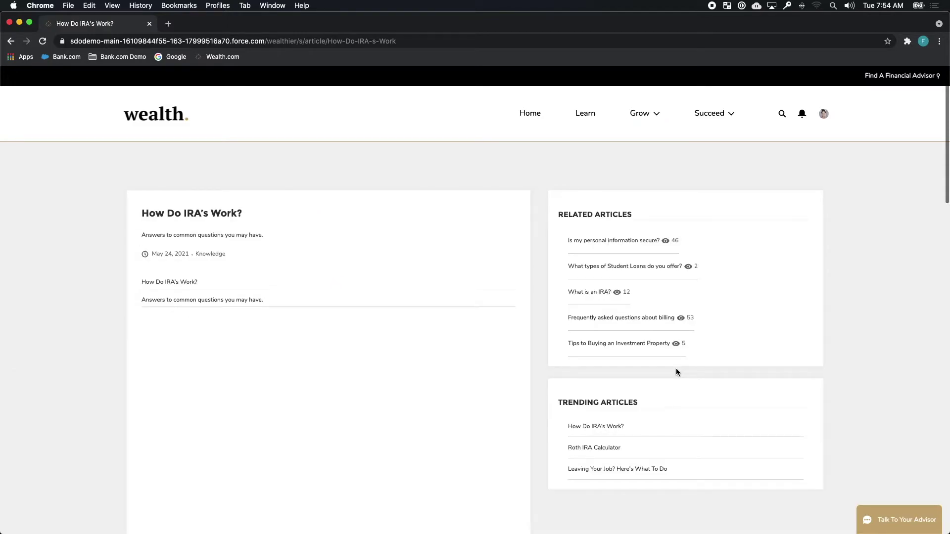
{"action": "scroll", "coordinate": [533, 357], "scroll_direction": "down", "scroll_amount": 10}
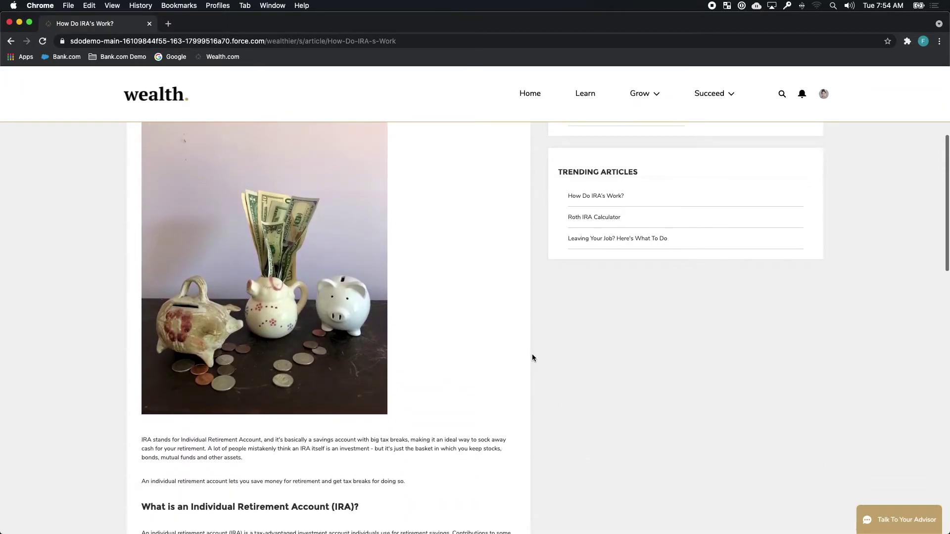
{"action": "scroll", "coordinate": [533, 358], "scroll_direction": "down", "scroll_amount": 3}
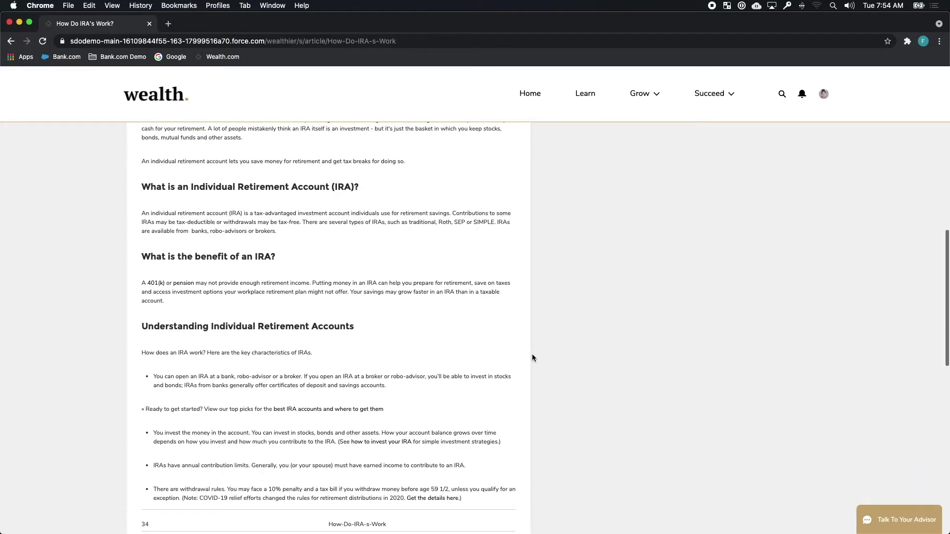
Step: Open a chat with the Freedom assistant and start chatting
{"action": "scroll", "coordinate": [532, 354], "scroll_direction": "up", "scroll_amount": 1}
{"action": "left_click", "coordinate": [872, 513]}
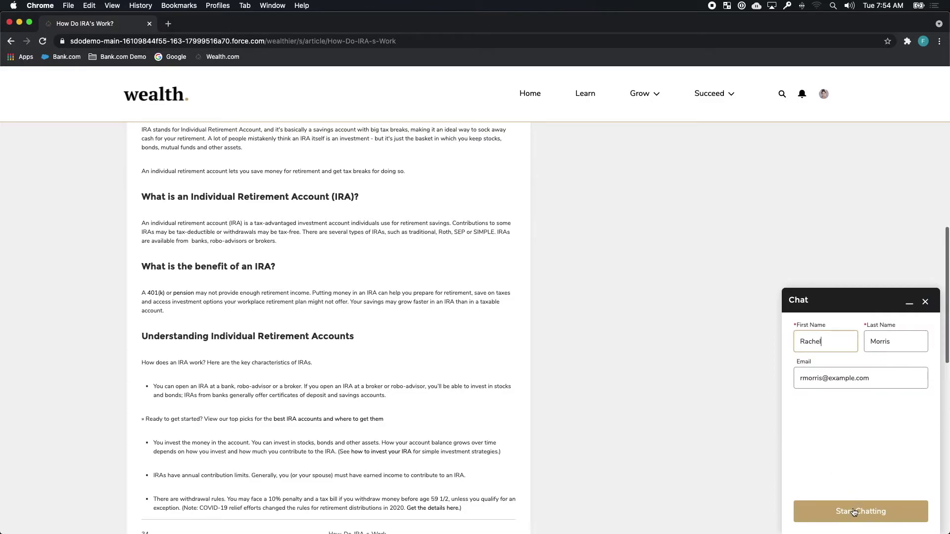
{"action": "left_click", "coordinate": [854, 513]}
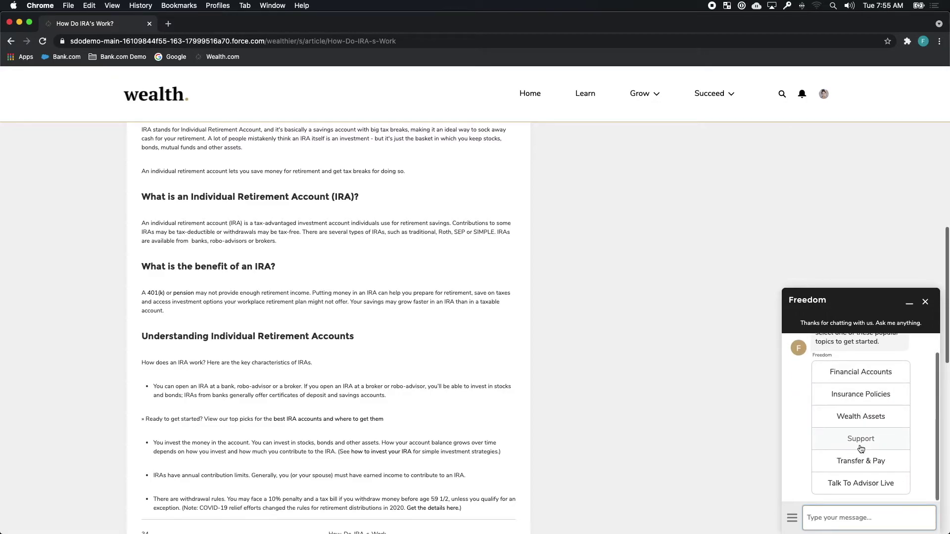
Step: Choose Support > Cases > New Case and begin typing the IRA understanding issue
{"action": "left_click", "coordinate": [861, 441]}
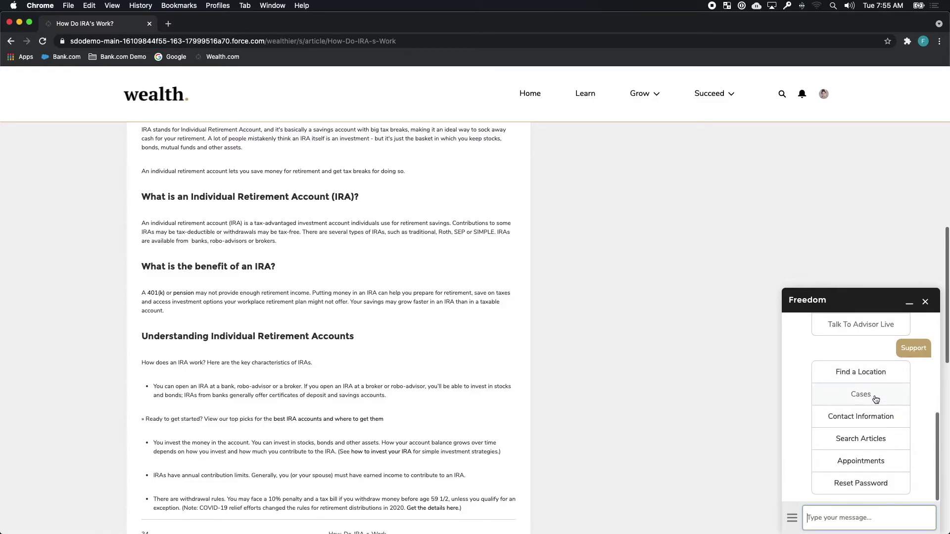
{"action": "left_click", "coordinate": [875, 394]}
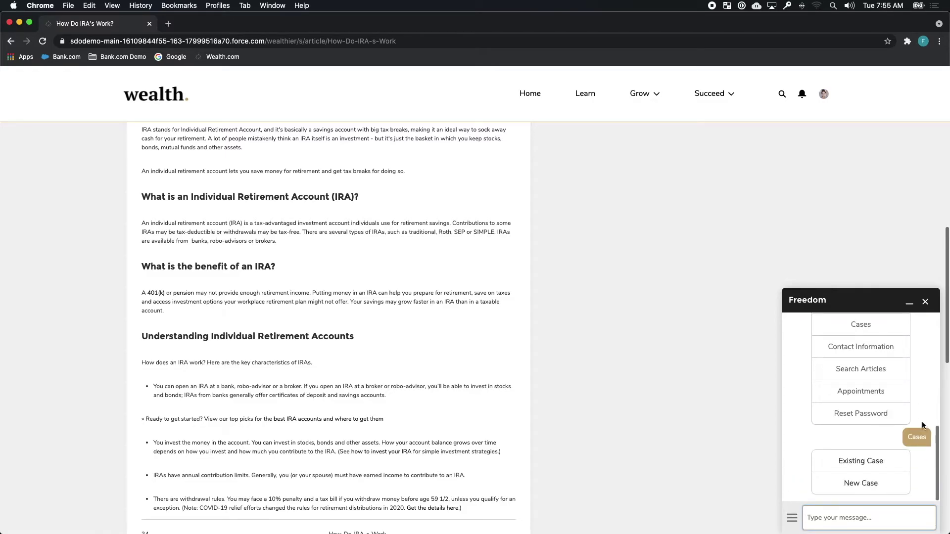
{"action": "left_click", "coordinate": [877, 486]}
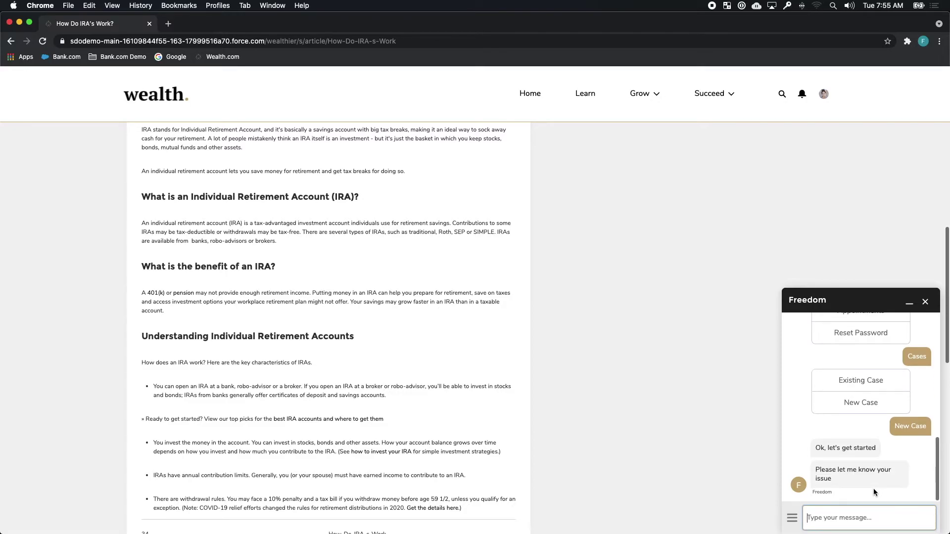
{"action": "type", "text": "IRA"}
{"action": "type", "text": " understan"}
Step: Send 'IRA understanding issue' plus context about confusion over portfolio performance
{"action": "type", "text": "ssue"}
{"action": "key", "text": "Return"}
{"action": "type", "text": "I"}
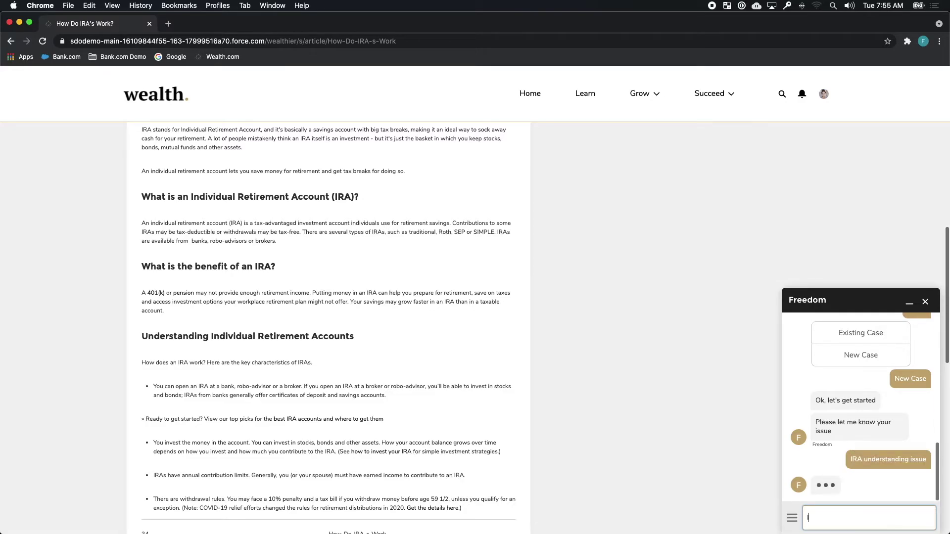
{"action": "type", "text": "'m very confused"}
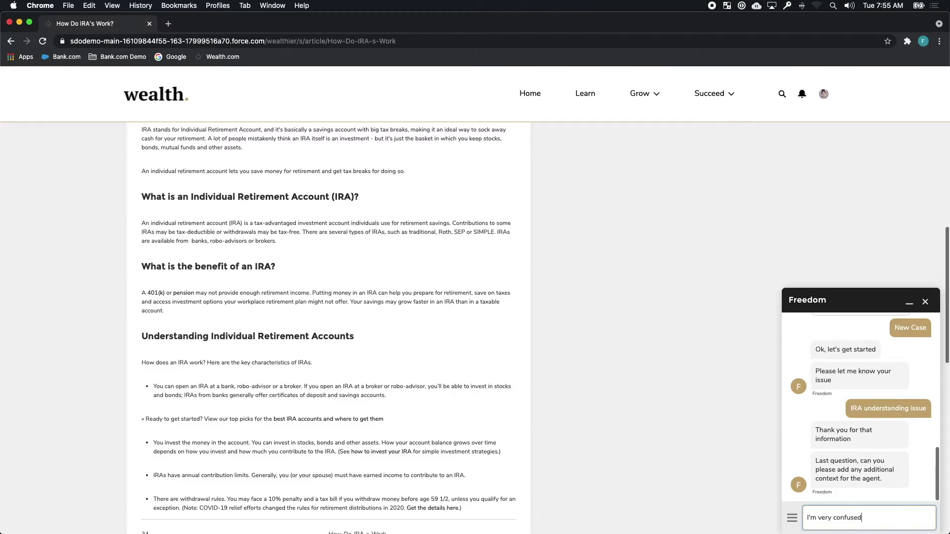
{"action": "type", "text": ". I don't really understand my portfoli"}
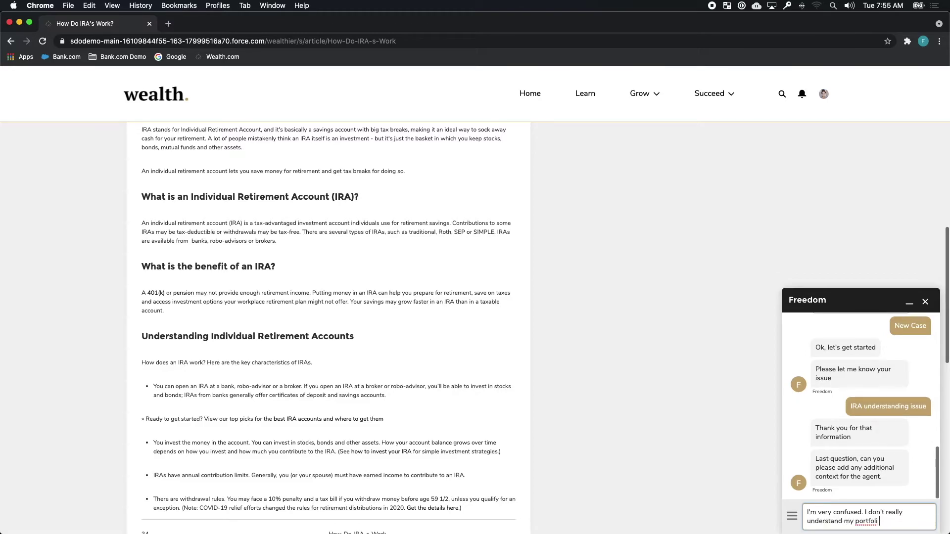
{"action": "type", "text": "o performance or how"}
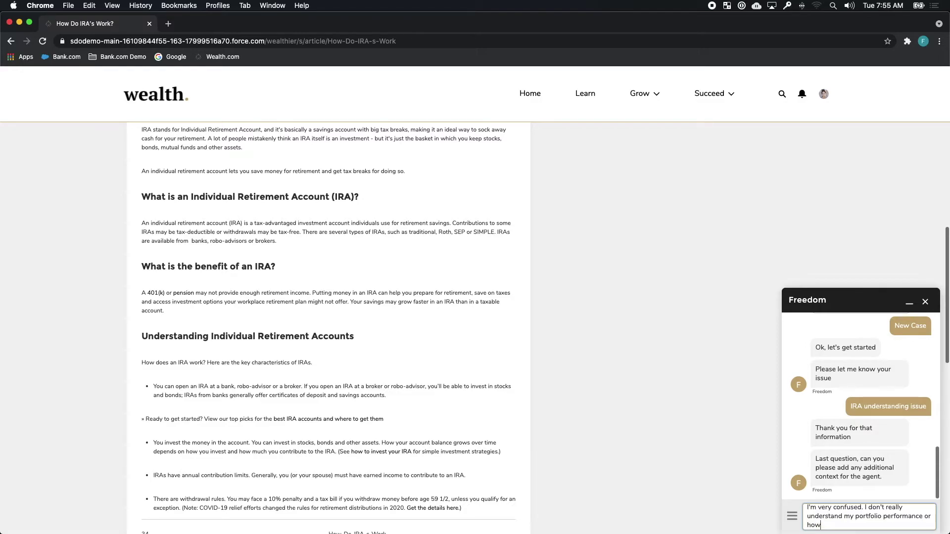
{"action": "type", "text": " to use the info "}
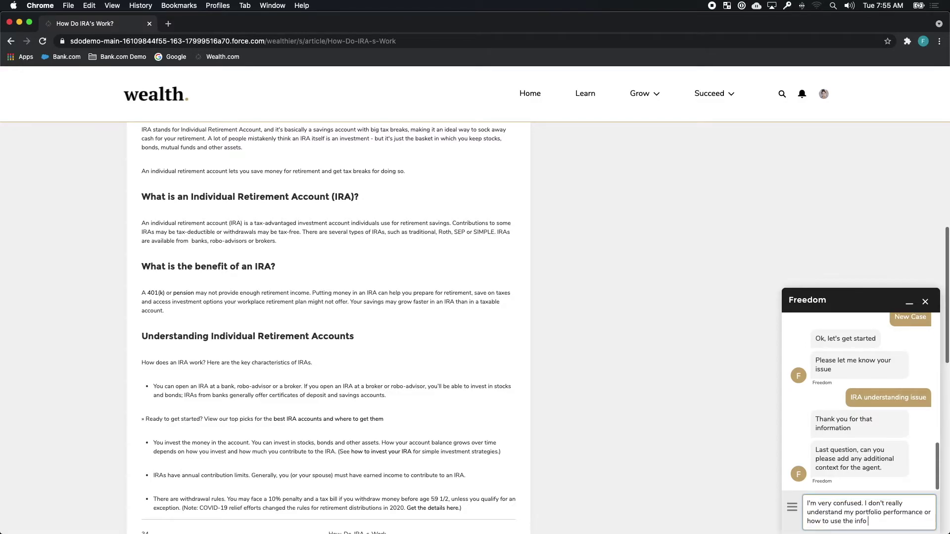
{"action": "type", "text": "here to better my invest"}
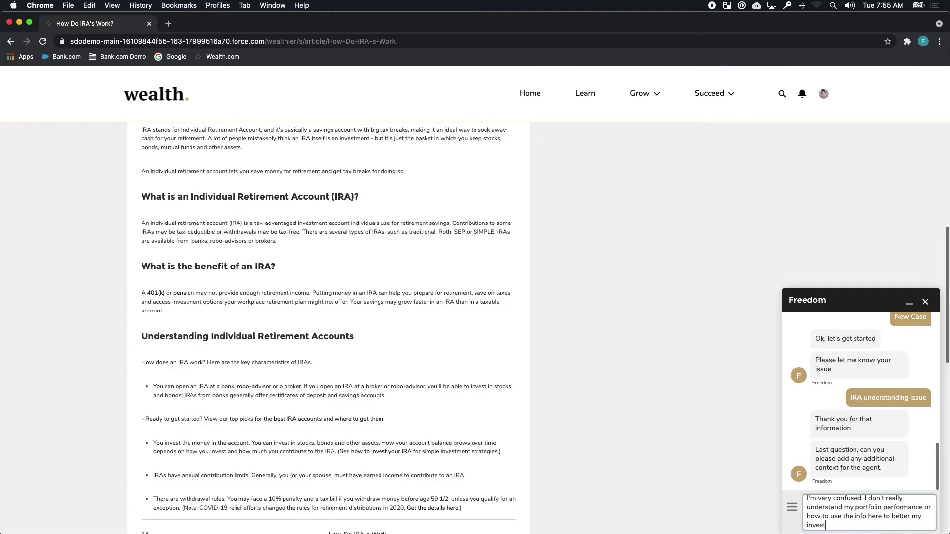
{"action": "type", "text": "ment. Help!"}
{"action": "key", "text": "Return"}
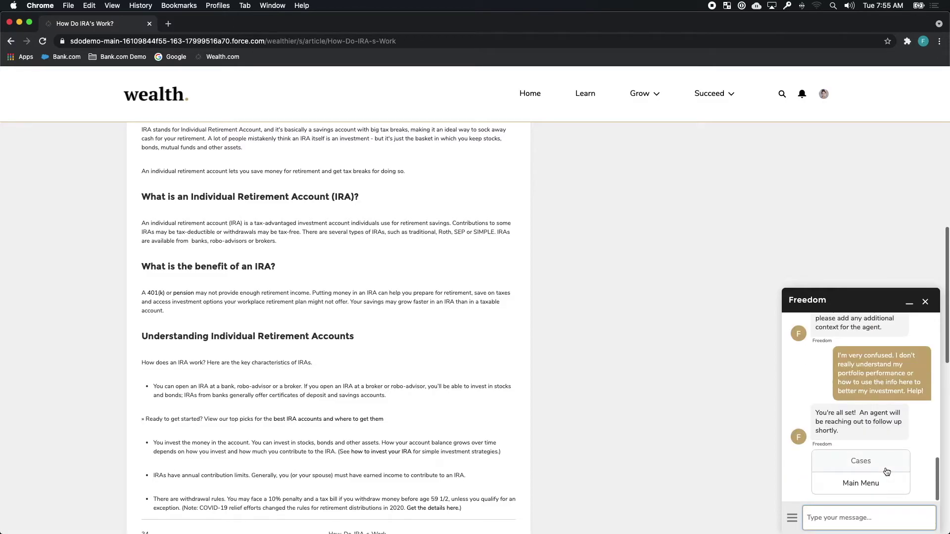
{"action": "left_click", "coordinate": [880, 482]}
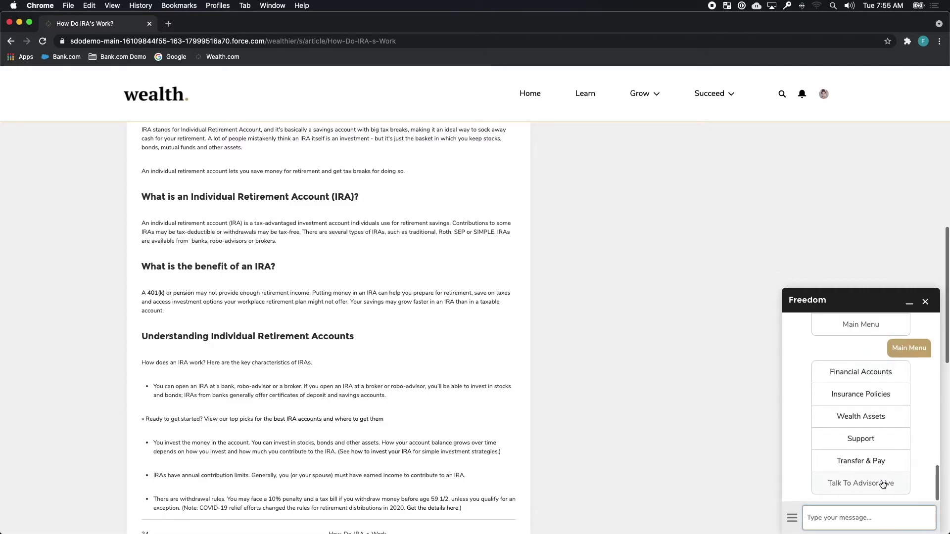
Step: Ask to talk to an advisor live and give the assistant a thumbs-up
{"action": "left_click", "coordinate": [883, 483]}
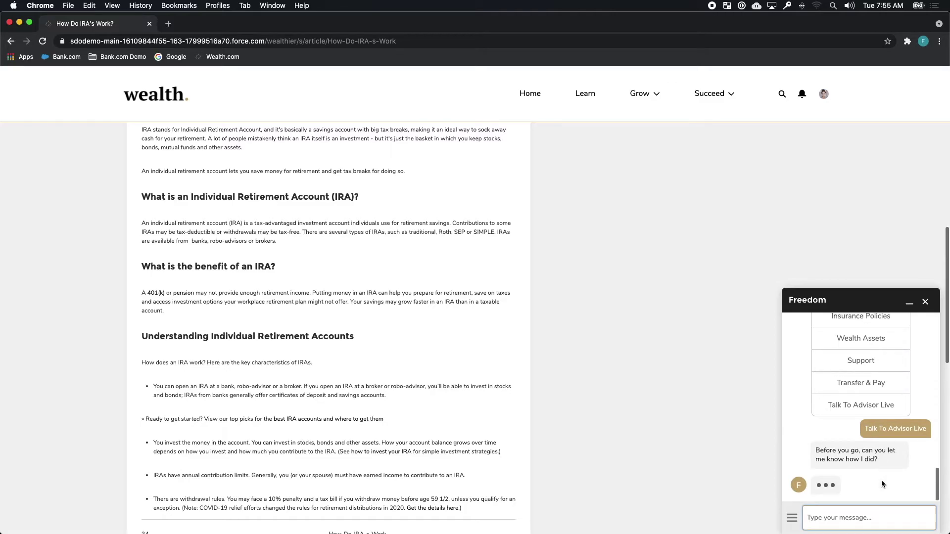
{"action": "left_click", "coordinate": [824, 485]}
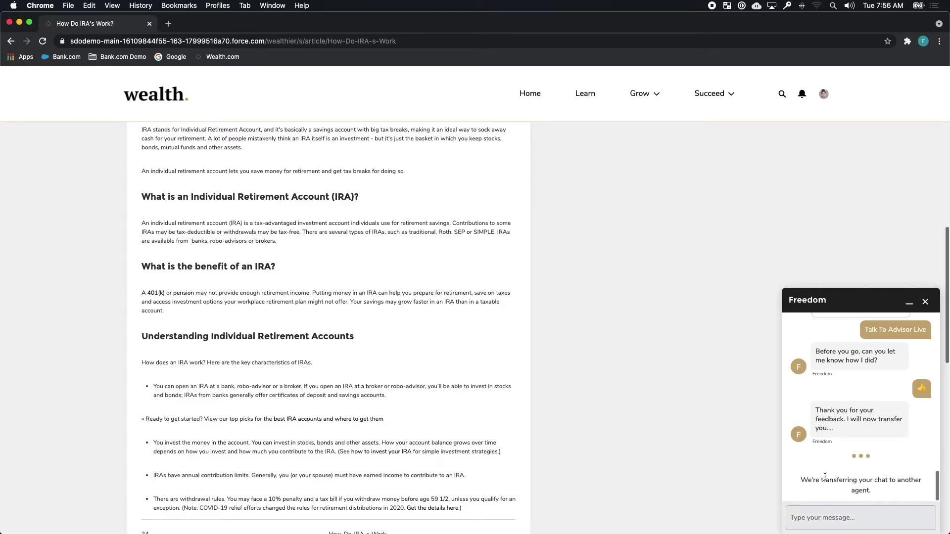
{"action": "key", "text": "ctrl+Right"}
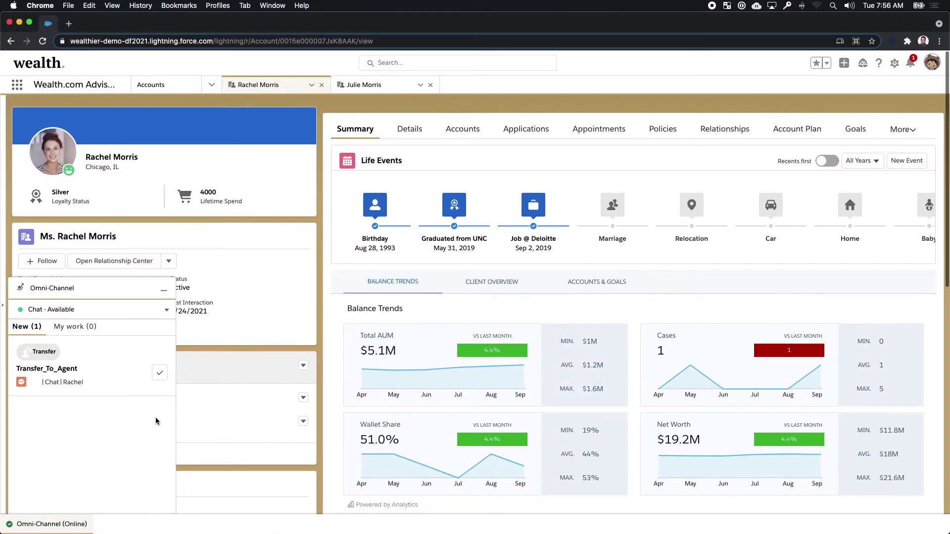
Step: Accept the transferred chat; the client asks 'I need help understanding Roth IRAs'
{"action": "left_click", "coordinate": [160, 374]}
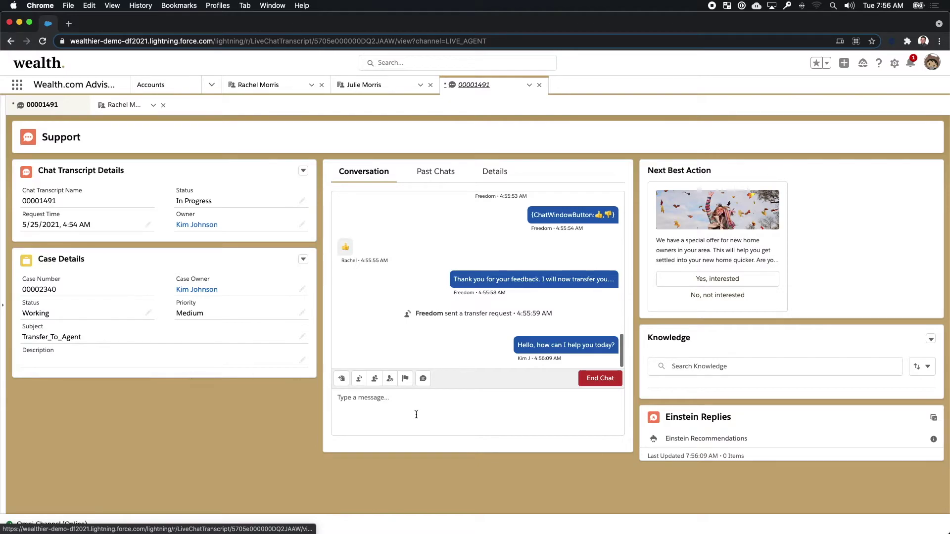
{"action": "key", "text": "ctrl+Left"}
{"action": "left_click", "coordinate": [819, 515]}
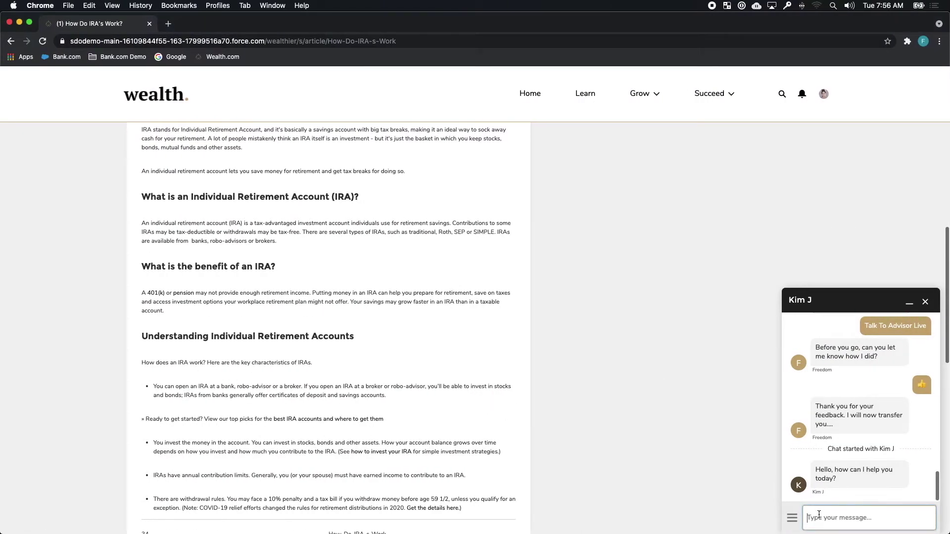
{"action": "type", "text": "I need help understand"}
{"action": "type", "text": "ing Roth IRAs"}
{"action": "key", "text": "Return"}
{"action": "key", "text": "ctrl+Right"}
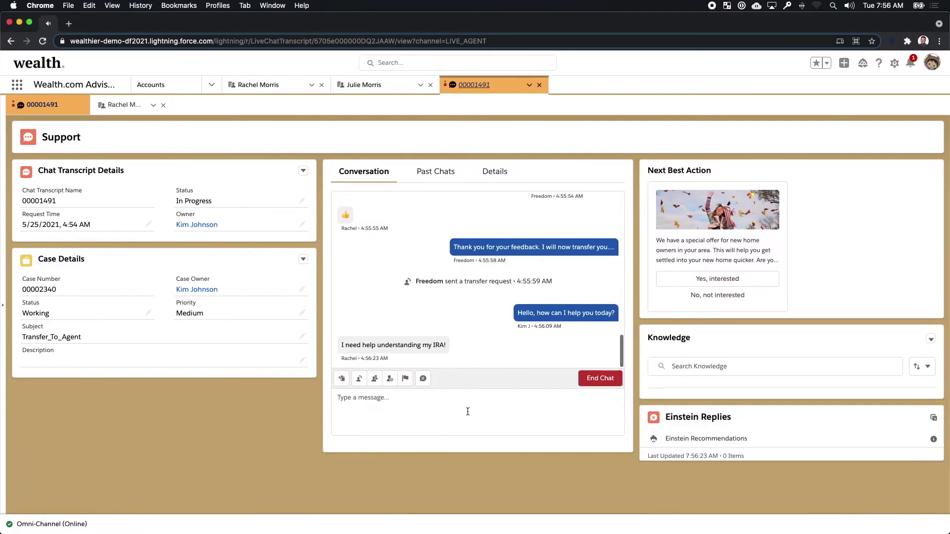
Step: Reply to the client by name: 'No worries! Let me review your account really quick.'
{"action": "left_click", "coordinate": [468, 411]}
{"action": "type", "text": "No worries, R"}
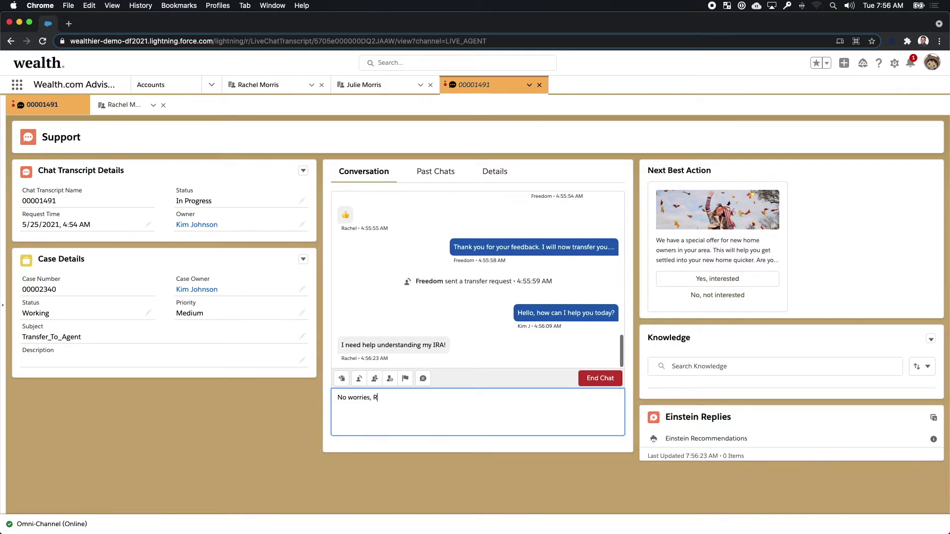
{"action": "type", "text": "ahcel"}
{"action": "key", "text": "BackSpace"}
{"action": "key", "text": "BackSpace"}
{"action": "type", "text": "cha"}
{"action": "type", "text": "l! Let me review y"}
{"action": "type", "text": "our account really "}
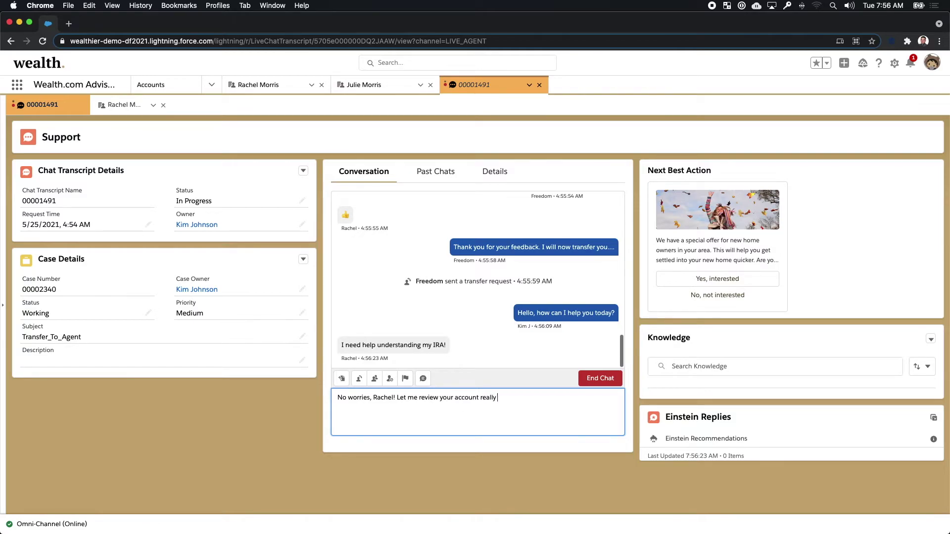
{"action": "type", "text": "quick."}
{"action": "key", "text": "Return"}
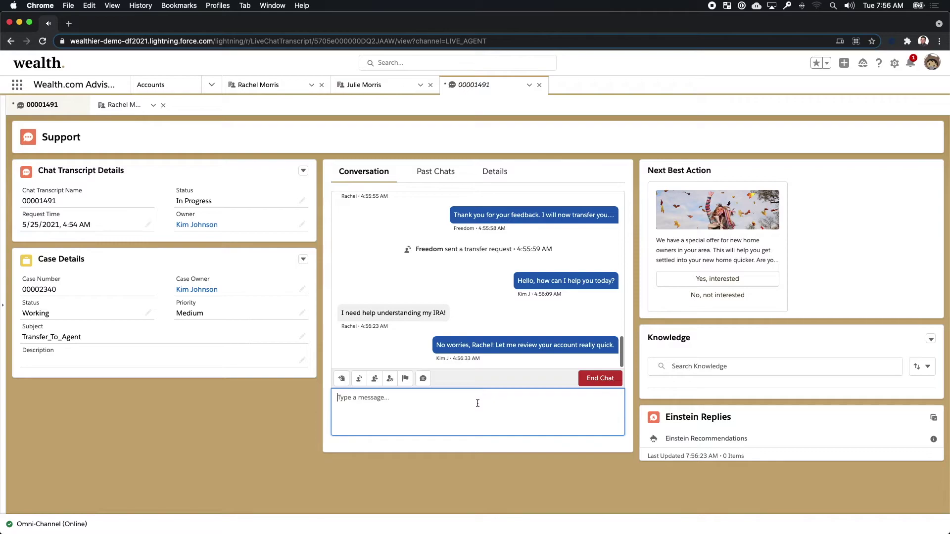
{"action": "left_click", "coordinate": [662, 375]}
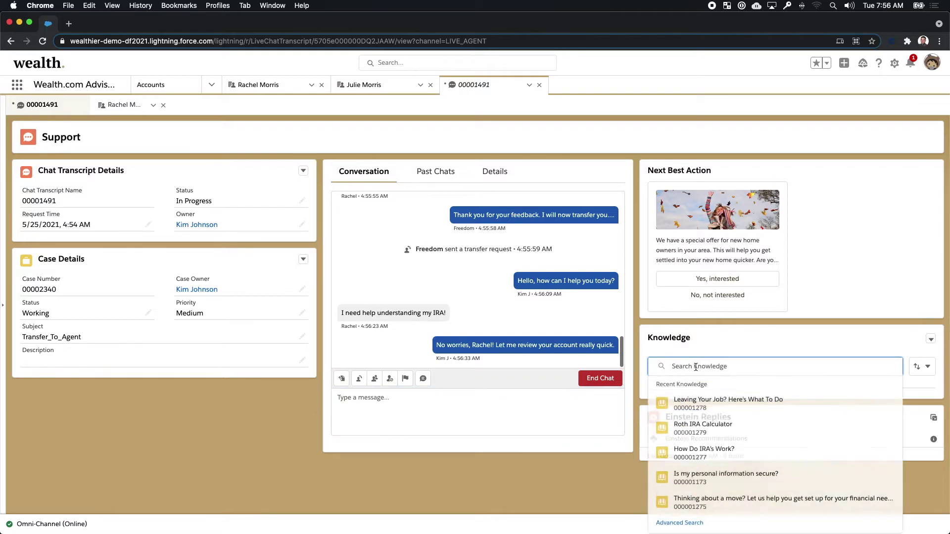
Step: Search Knowledge for 'IRA', read How Do IRA's Work?, and return to the client's account
{"action": "type", "text": "IRA"}
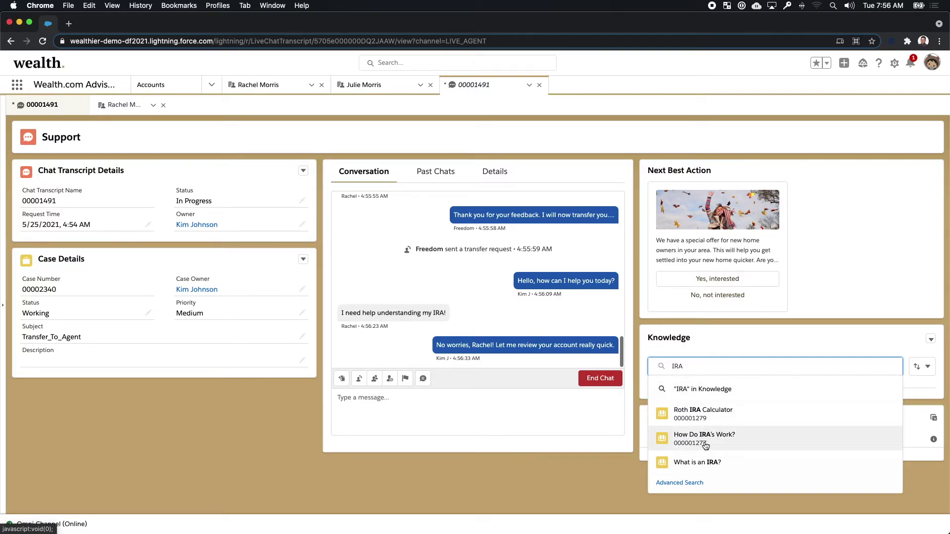
{"action": "left_click", "coordinate": [704, 439]}
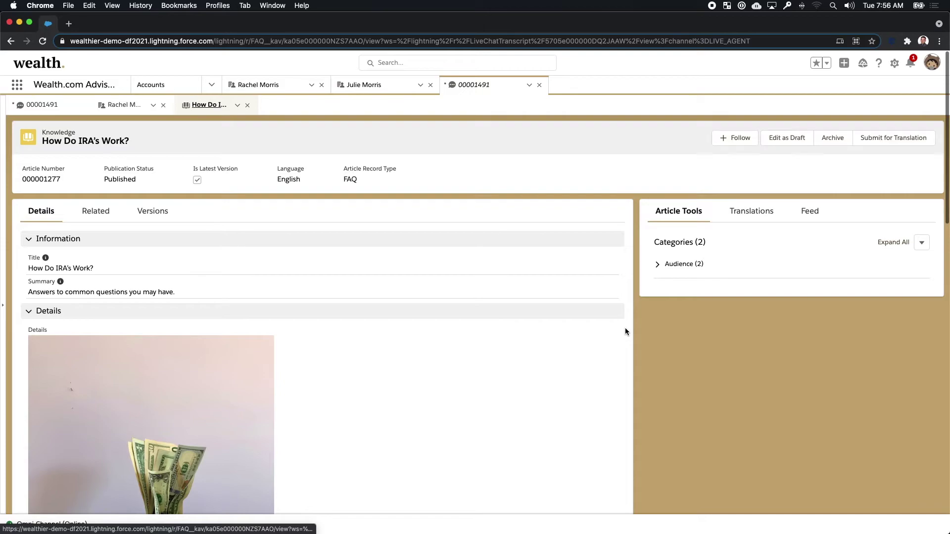
{"action": "scroll", "coordinate": [624, 329], "scroll_direction": "down", "scroll_amount": 5}
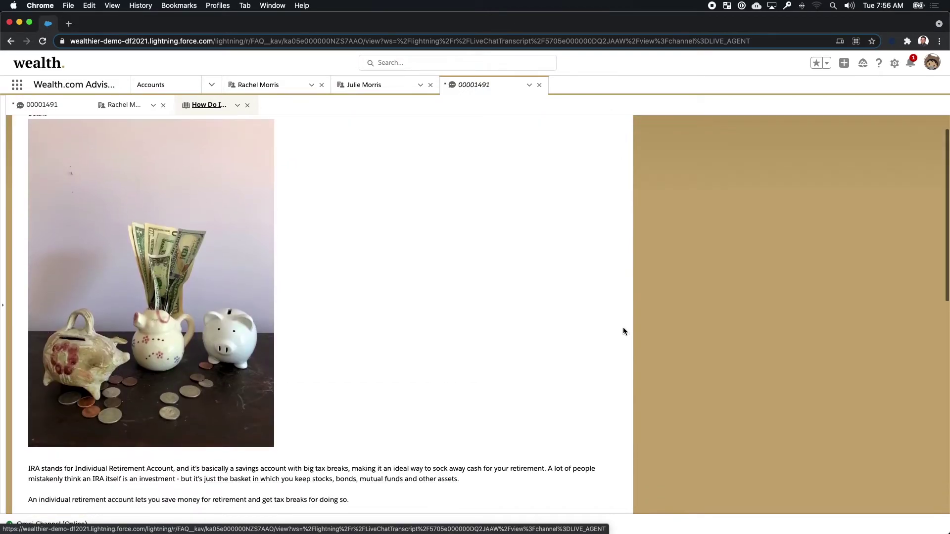
{"action": "scroll", "coordinate": [623, 329], "scroll_direction": "up", "scroll_amount": 5}
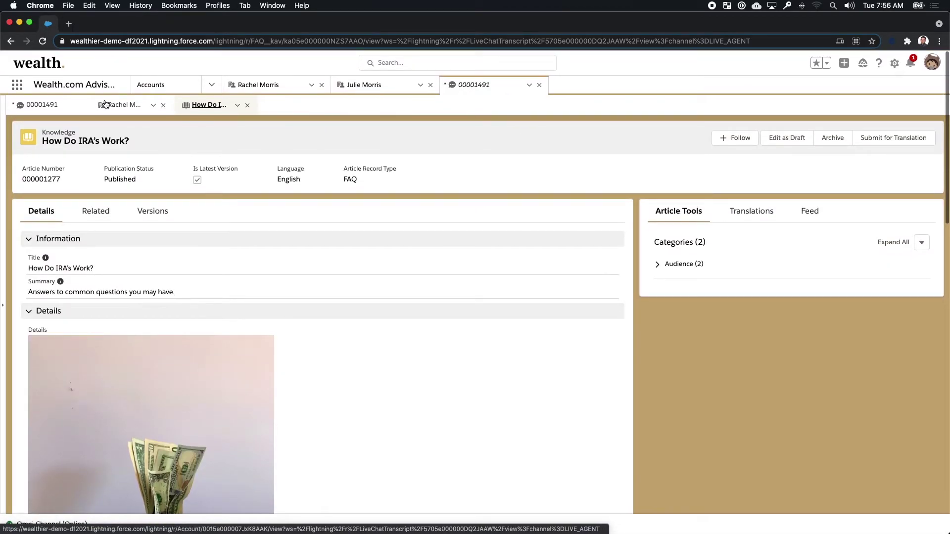
{"action": "left_click", "coordinate": [105, 104]}
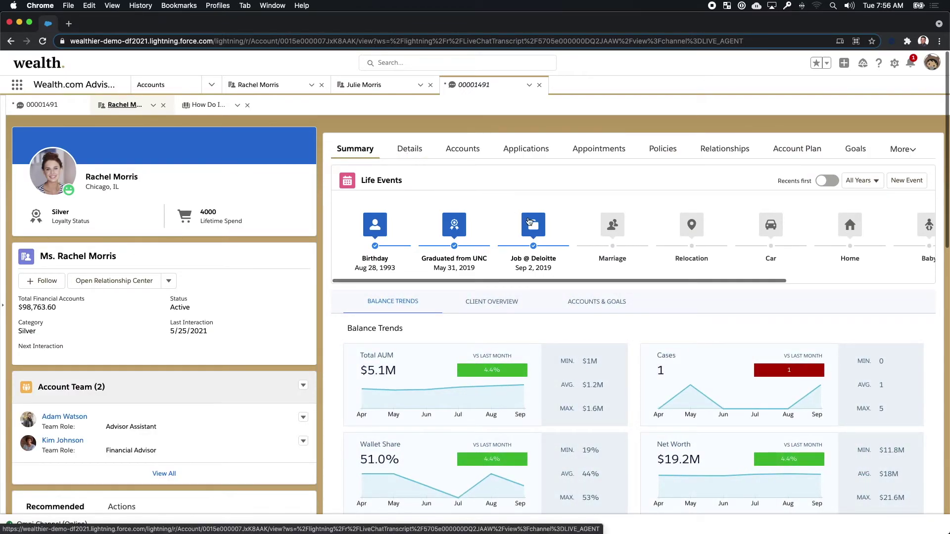
{"action": "scroll", "coordinate": [528, 219], "scroll_direction": "right", "scroll_amount": 5}
{"action": "scroll", "coordinate": [529, 220], "scroll_direction": "left", "scroll_amount": 5}
{"action": "left_click", "coordinate": [512, 155]}
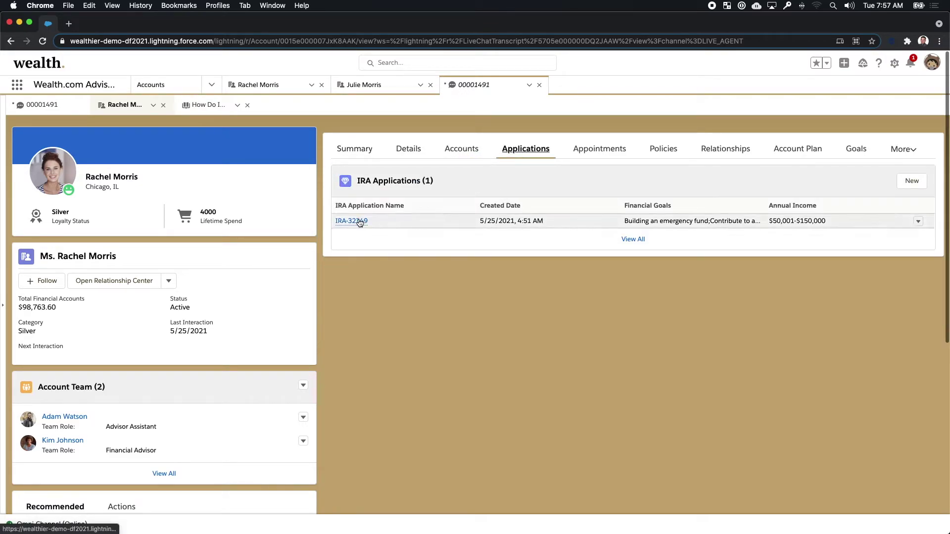
{"action": "left_click", "coordinate": [353, 221]}
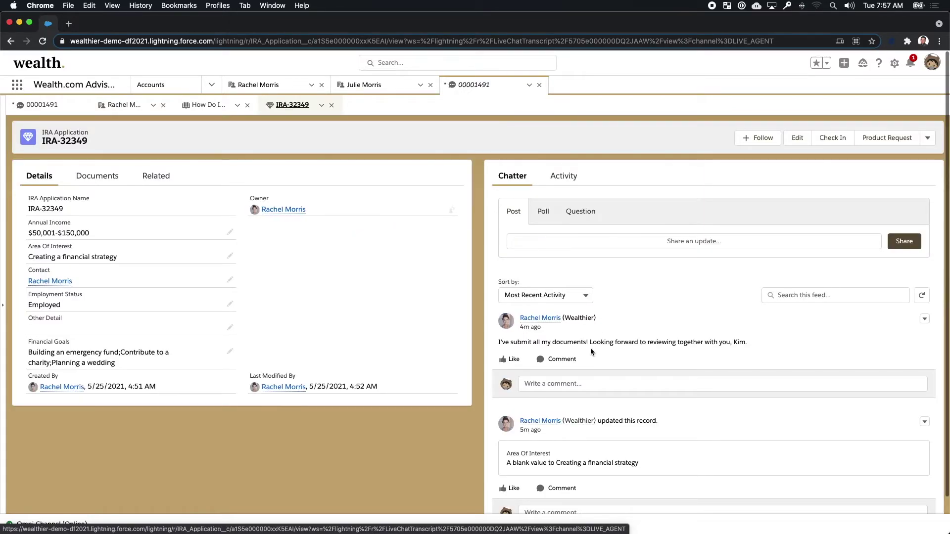
{"action": "left_click", "coordinate": [592, 378]}
{"action": "type", "text": "Awesom"}
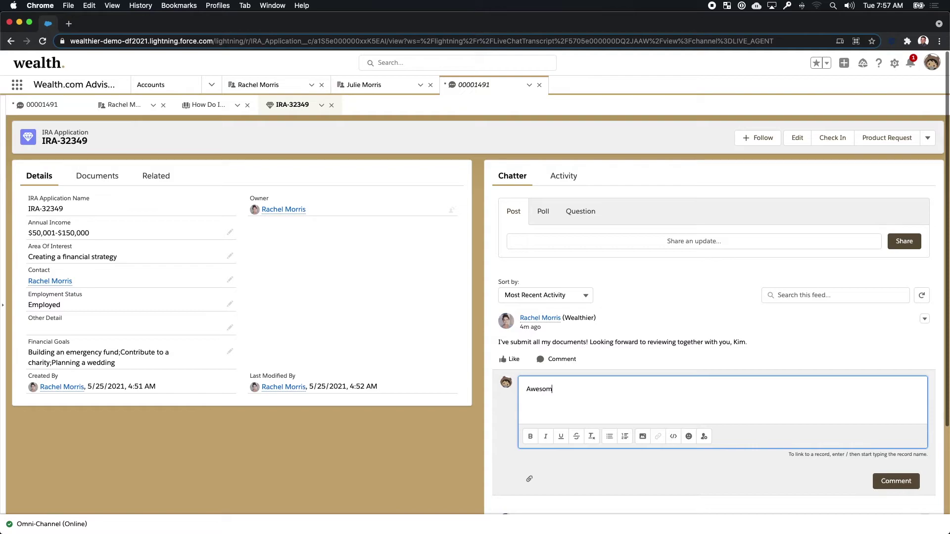
{"action": "type", "text": "e! Looking forward to it, too! :)"}
{"action": "left_click", "coordinate": [881, 478]}
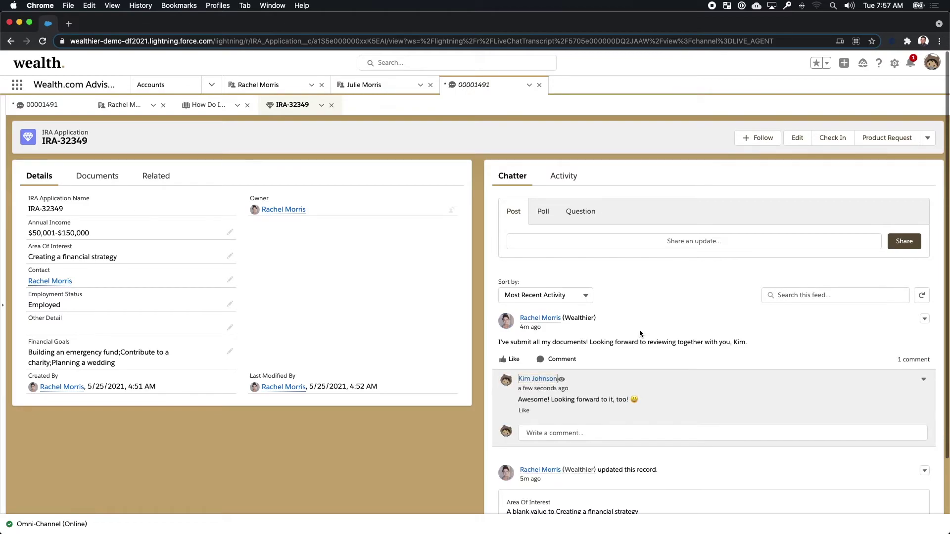
{"action": "left_click", "coordinate": [106, 181]}
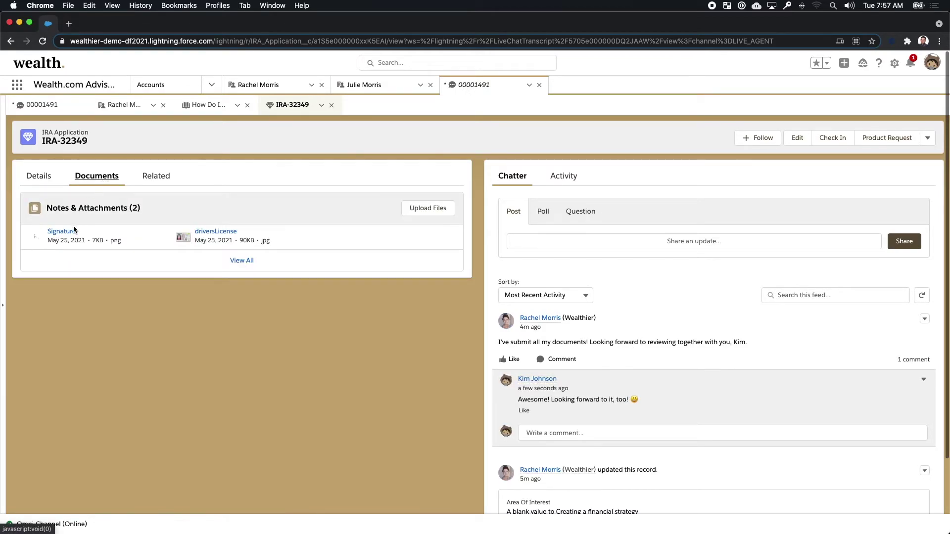
{"action": "left_click", "coordinate": [73, 229]}
{"action": "left_click", "coordinate": [155, 331]}
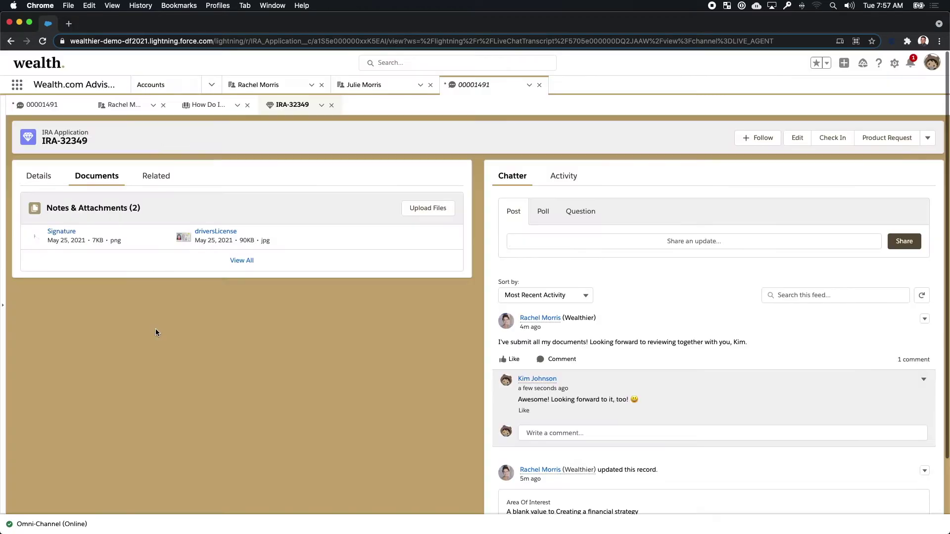
{"action": "left_click", "coordinate": [332, 105]}
Step: Close the IRA article, review appointment SA-2325's details, then return to the client's account summary
{"action": "left_click", "coordinate": [247, 105]}
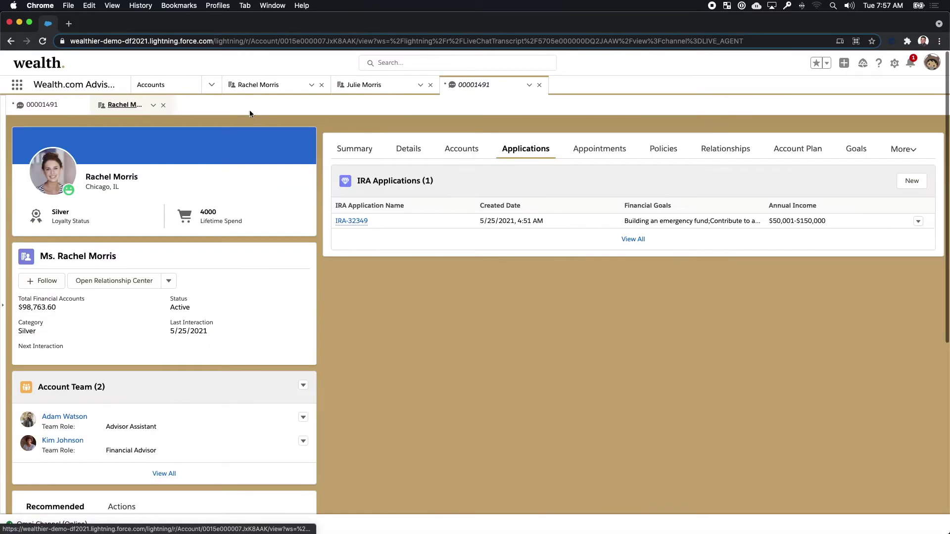
{"action": "left_click", "coordinate": [593, 150]}
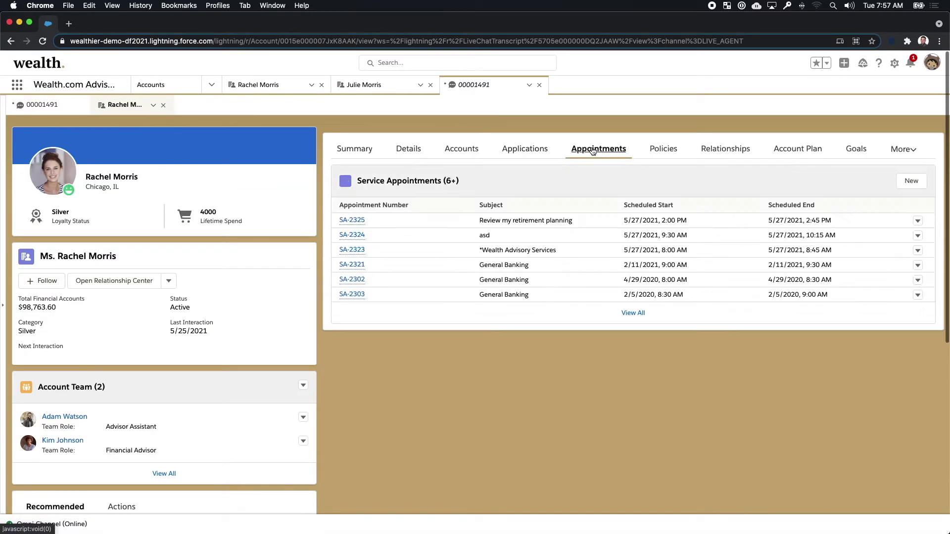
{"action": "left_click", "coordinate": [361, 220]}
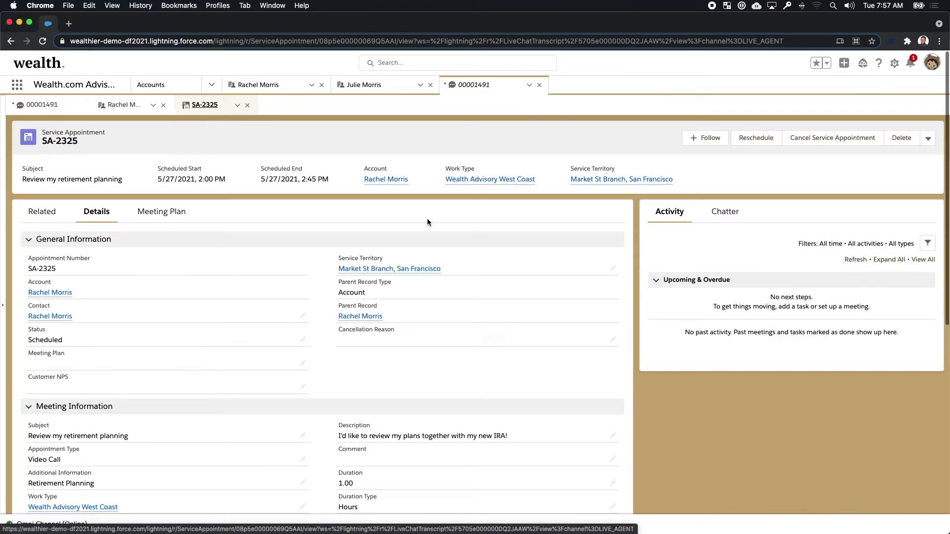
{"action": "scroll", "coordinate": [427, 222], "scroll_direction": "down", "scroll_amount": 3}
{"action": "scroll", "coordinate": [427, 218], "scroll_direction": "up", "scroll_amount": 3}
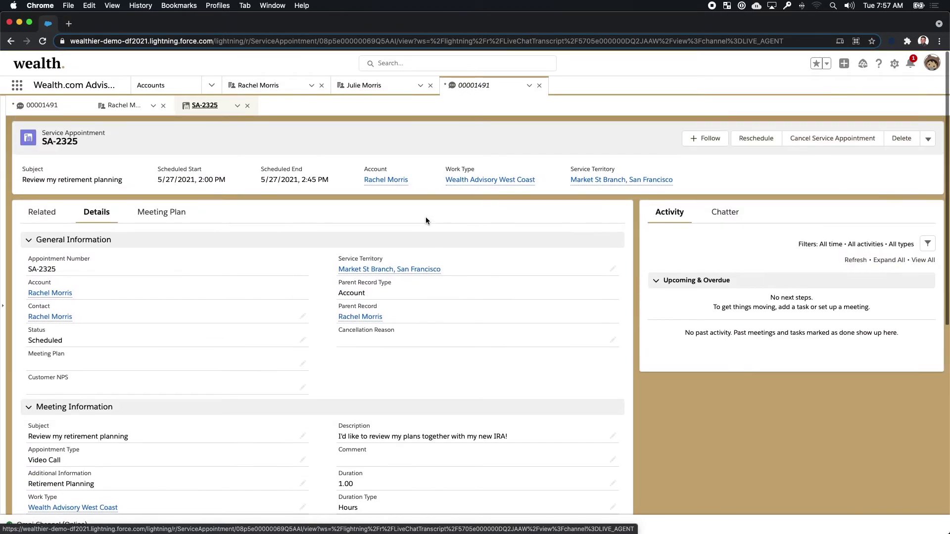
{"action": "left_click", "coordinate": [247, 105]}
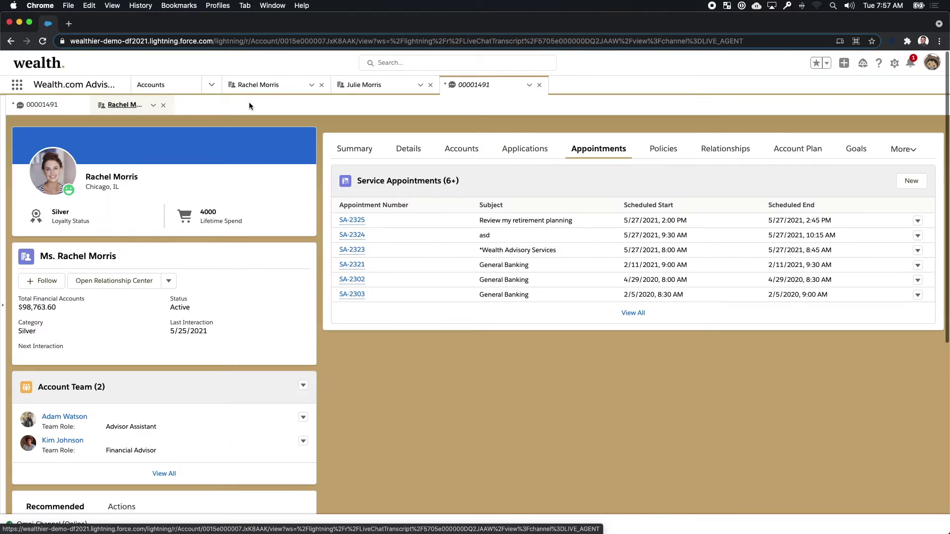
{"action": "left_click", "coordinate": [358, 148]}
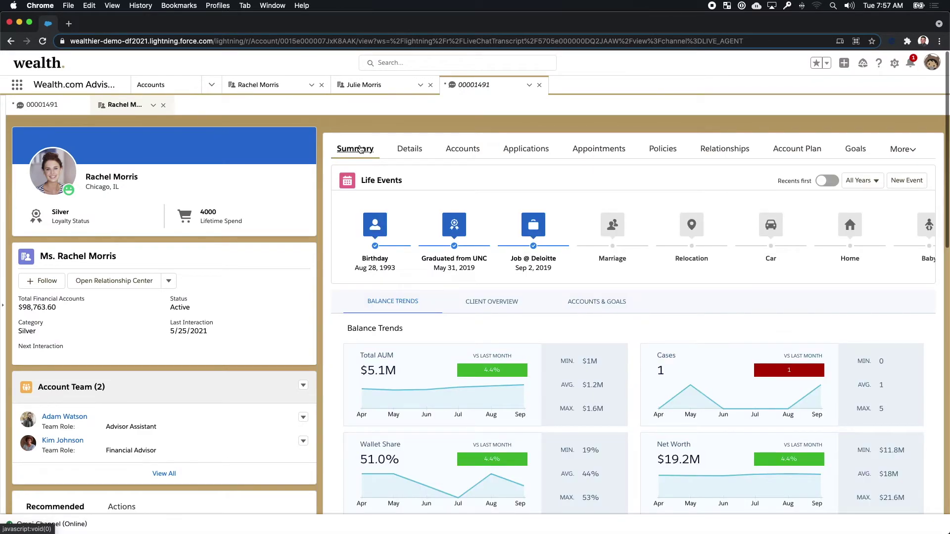
Step: In chat 00001491, send 'I see we have an appointment booked. Let's chat then!'
{"action": "left_click", "coordinate": [39, 105]}
{"action": "left_click", "coordinate": [466, 401]}
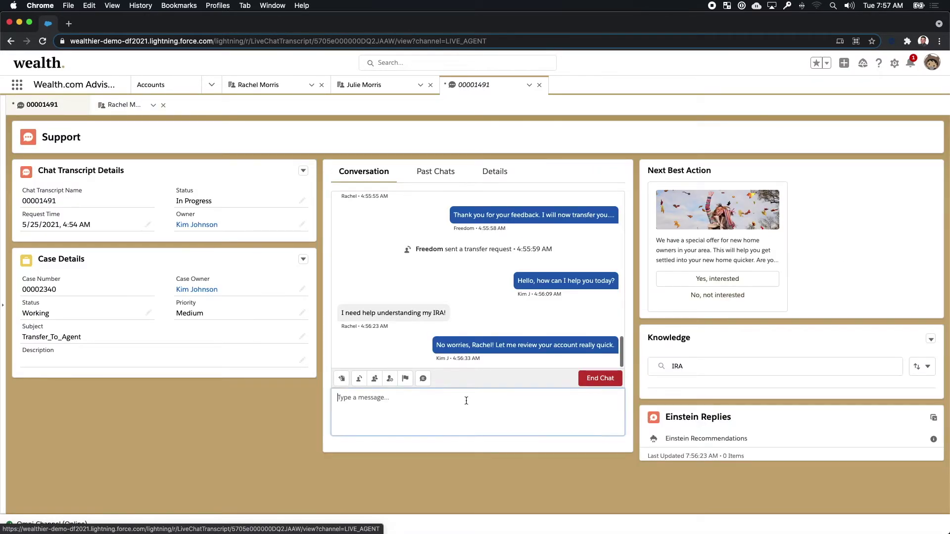
{"action": "type", "text": "I see we "}
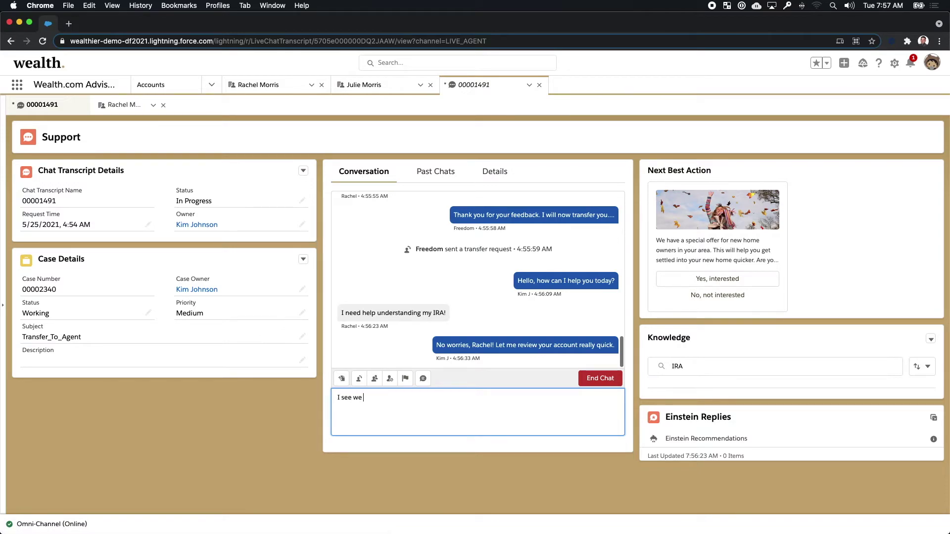
{"action": "type", "text": "have an appointment booked. Let's"}
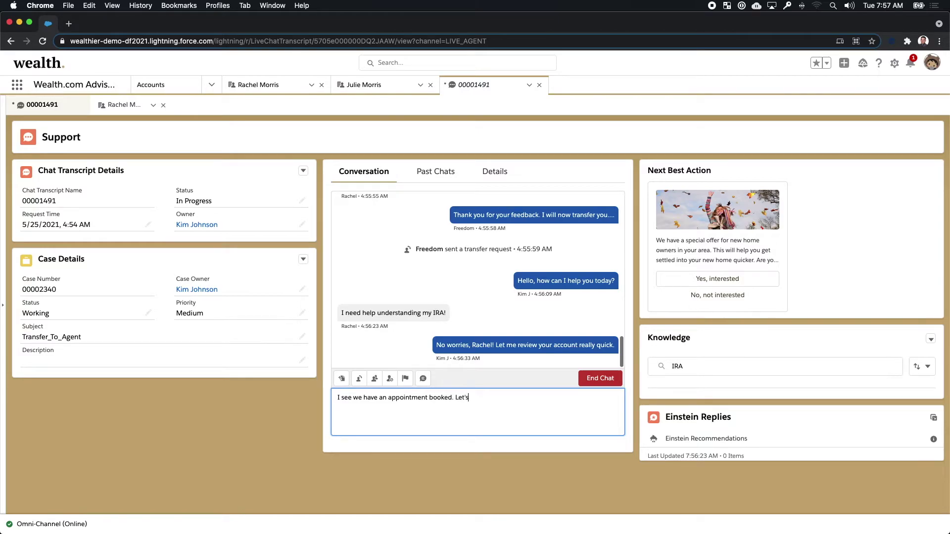
{"action": "type", "text": " chat then!"}
{"action": "key", "text": "Return"}
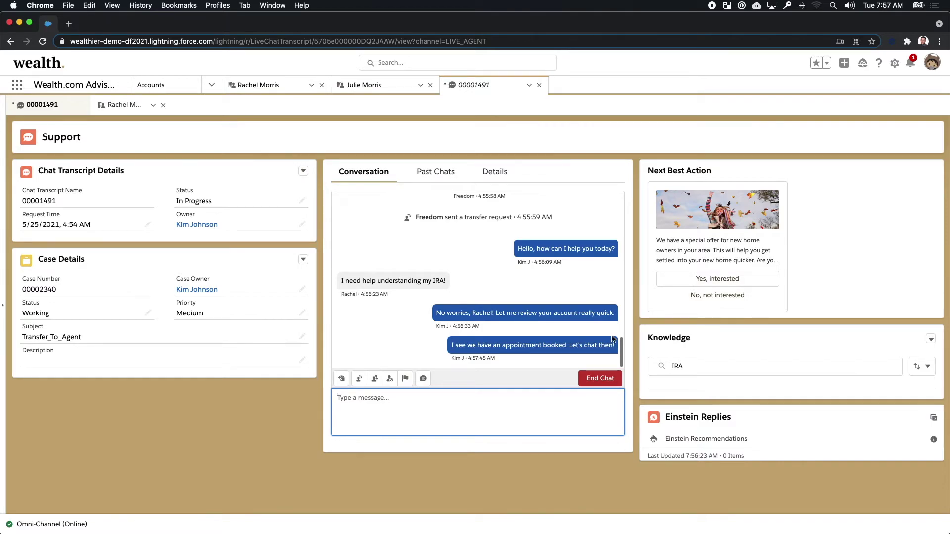
Step: Ask the client whether she'd like to learn more about mortgages when you chat
{"action": "type", "text": "Oh, and while I have you, do you want to learn more about"}
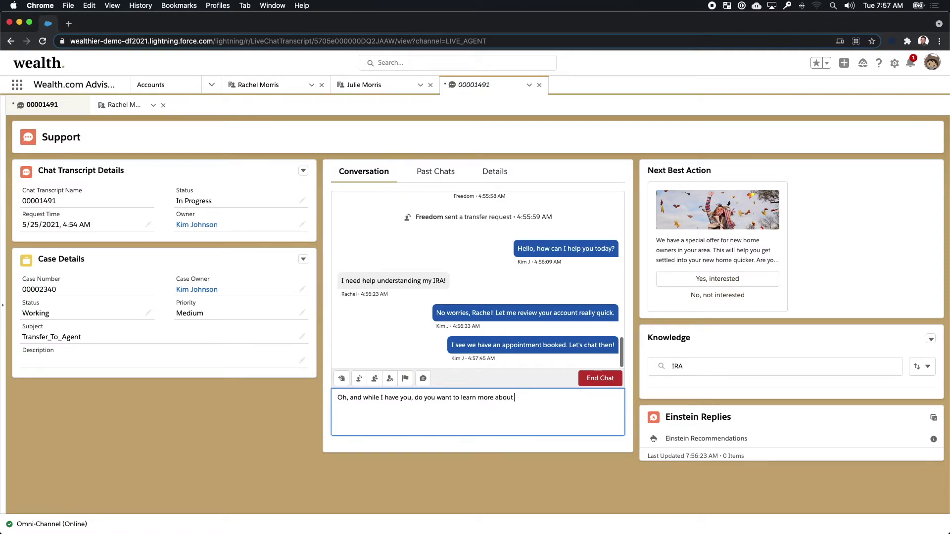
{"action": "type", "text": " our mortgages when we chat? I know you're saving "}
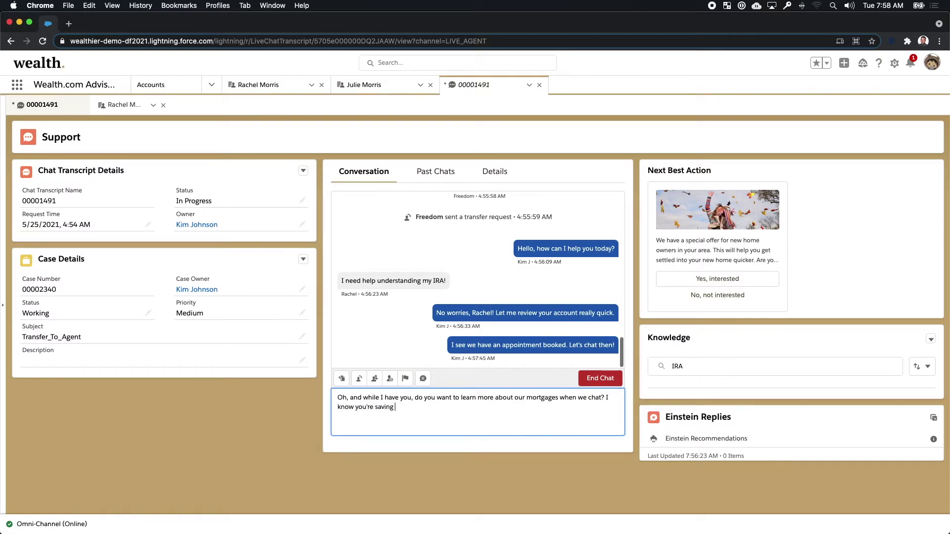
{"action": "type", "text": "for a house."}
{"action": "key", "text": "Return"}
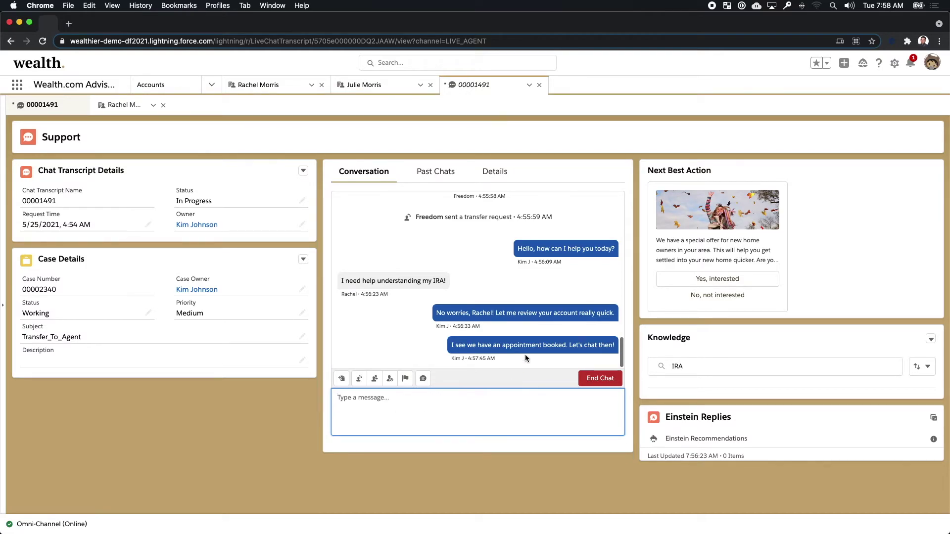
{"action": "key", "text": "ctrl+Right"}
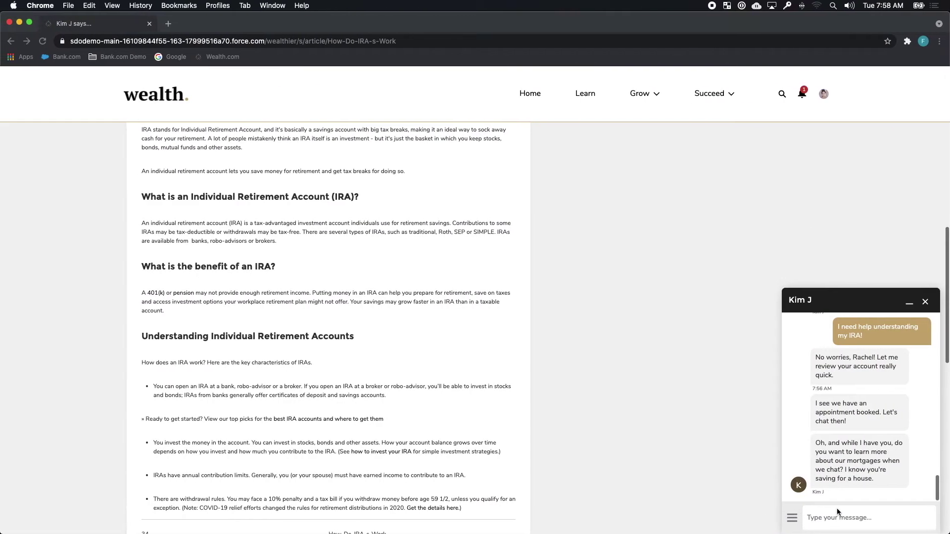
Step: Reply 'That would be great! Thanks for being so proactive.' to the advisor, correcting the typo
{"action": "left_click", "coordinate": [836, 508]}
{"action": "type", "text": "That would be great! Thansk for"}
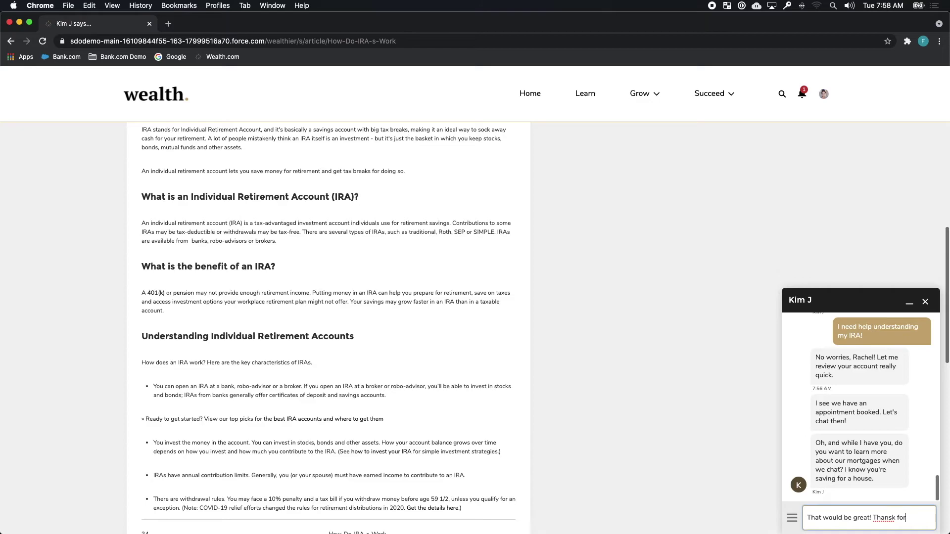
{"action": "key", "text": "BackSpace"}
{"action": "key", "text": "BackSpace"}
{"action": "type", "text": "ks for being so proactive."}
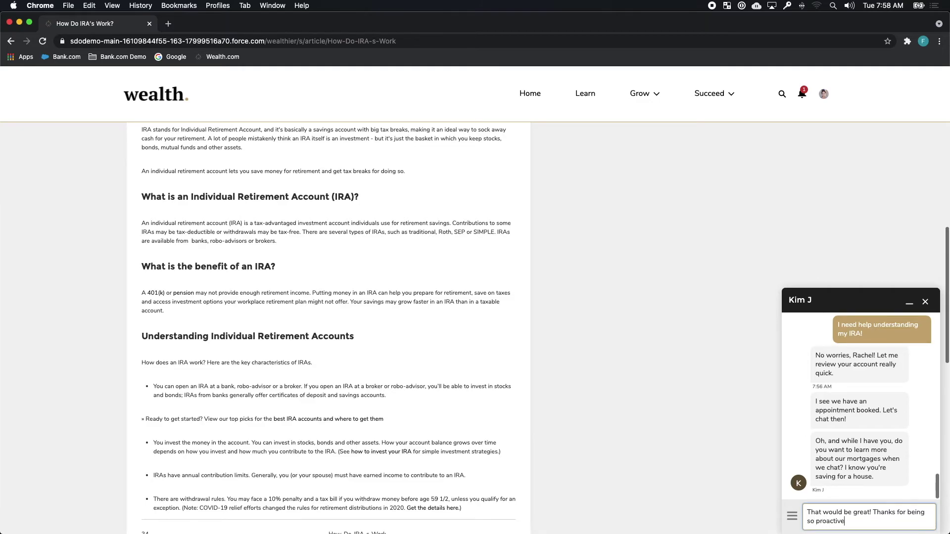
{"action": "key", "text": "Return"}
{"action": "key", "text": "ctrl+Right"}
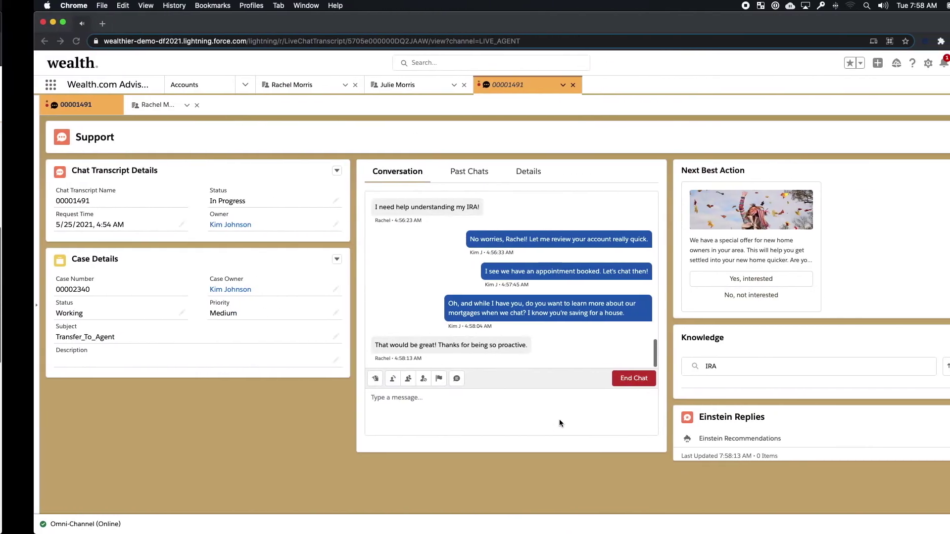
Step: Send the customer the sign-off 'You got it. Chat soon!'
{"action": "left_click", "coordinate": [487, 413]}
{"action": "type", "text": "You got"}
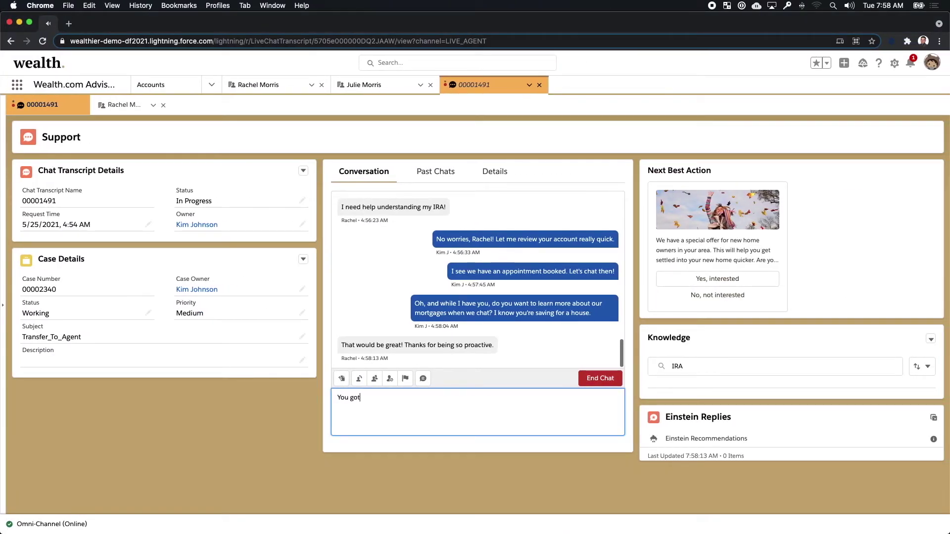
{"action": "type", "text": " it. Chat soon!"}
{"action": "key", "text": "Return"}
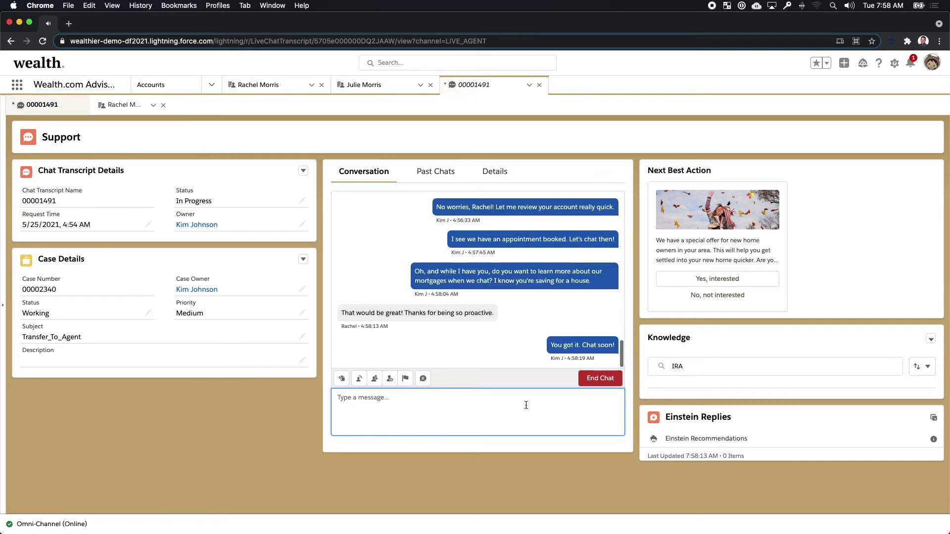
Step: End the chat, confirm it, and close the ended chat window
{"action": "left_click", "coordinate": [595, 383]}
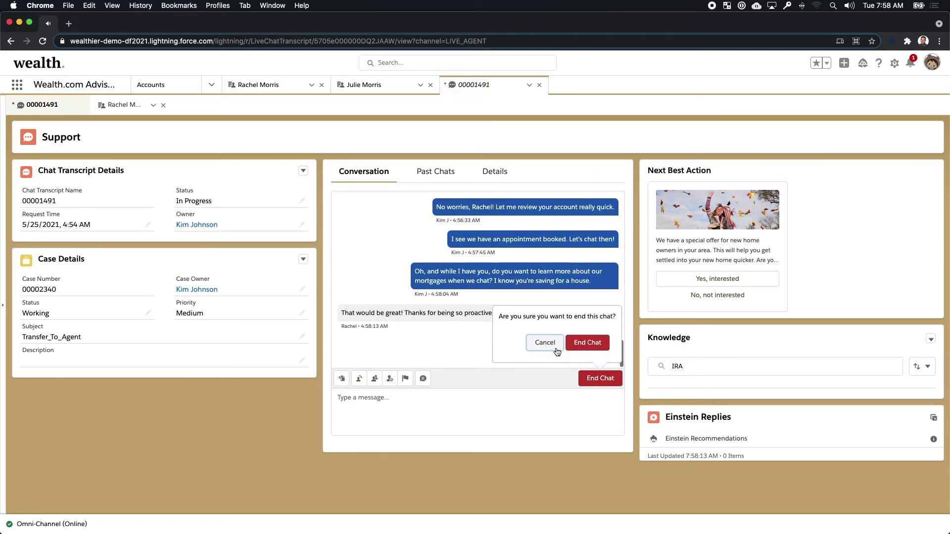
{"action": "left_click", "coordinate": [589, 346]}
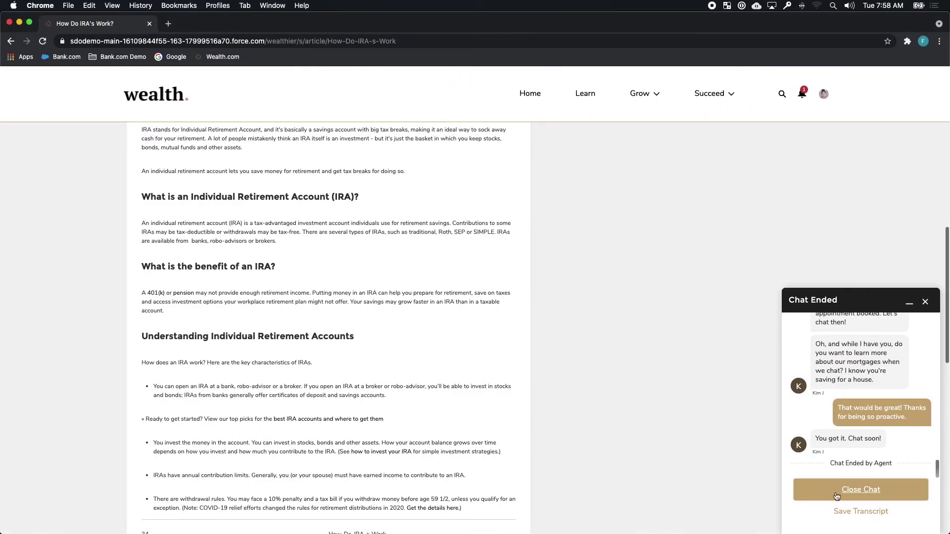
{"action": "left_click", "coordinate": [836, 496]}
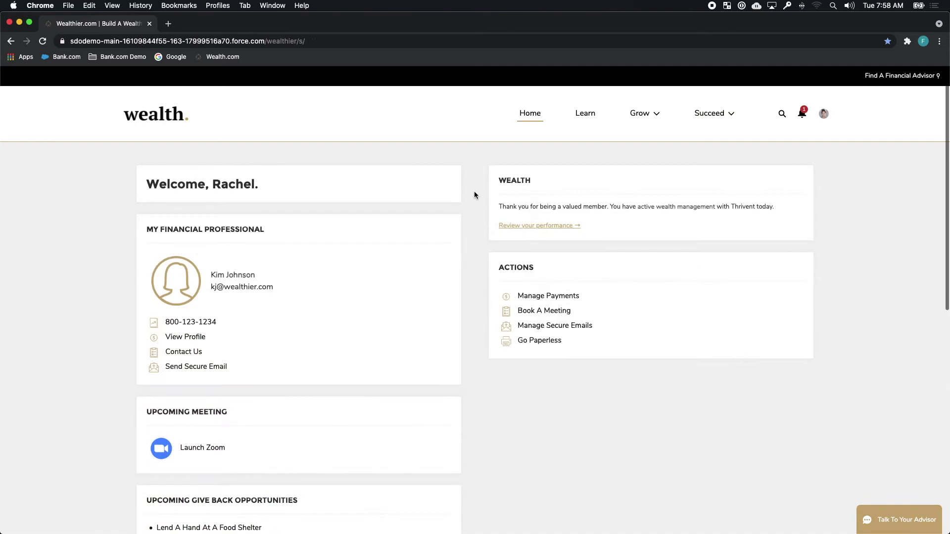
Step: Show all open windows in Mission Control
{"action": "key", "text": "ctrl+Up"}
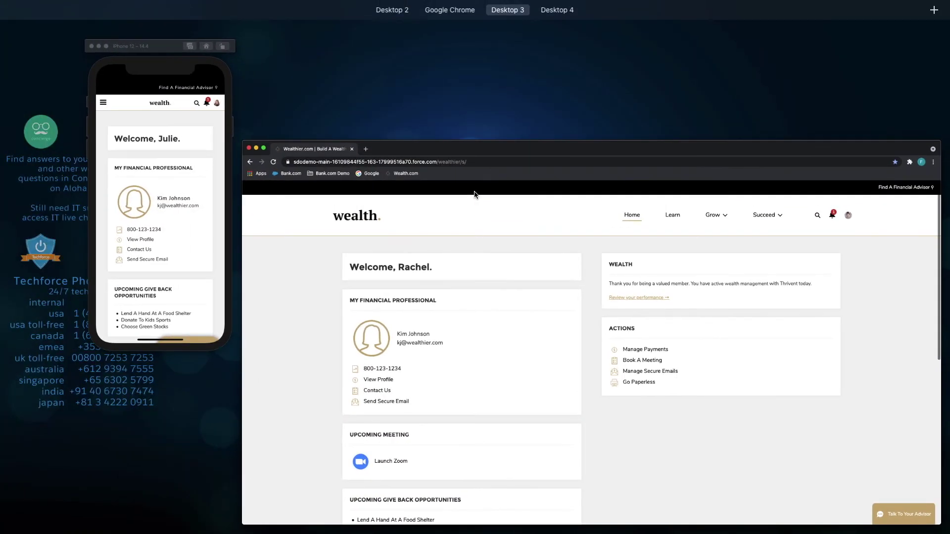
Step: Bring the iPhone simulator forward and check the Wealth.com app notifications
{"action": "left_click", "coordinate": [200, 183]}
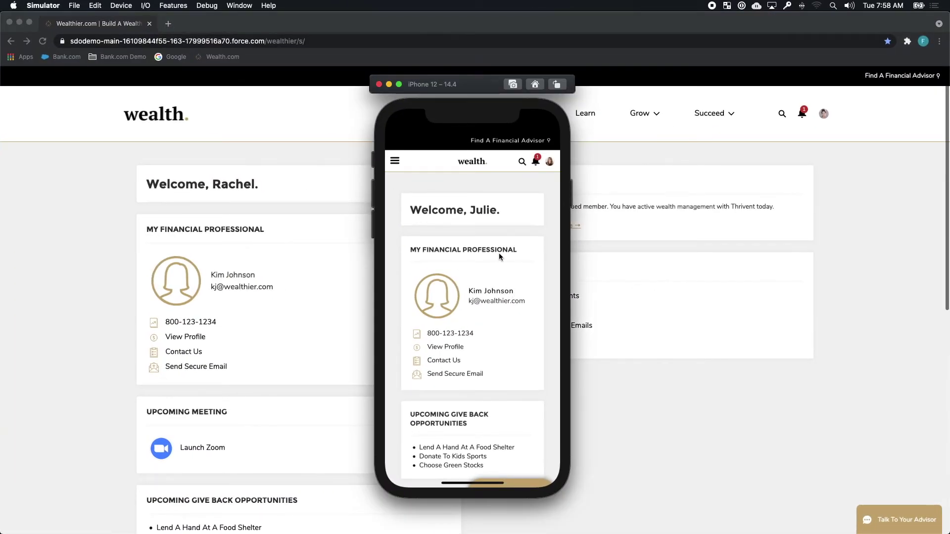
{"action": "left_click_drag", "start_coordinate": [544, 329], "coordinate": [536, 307]}
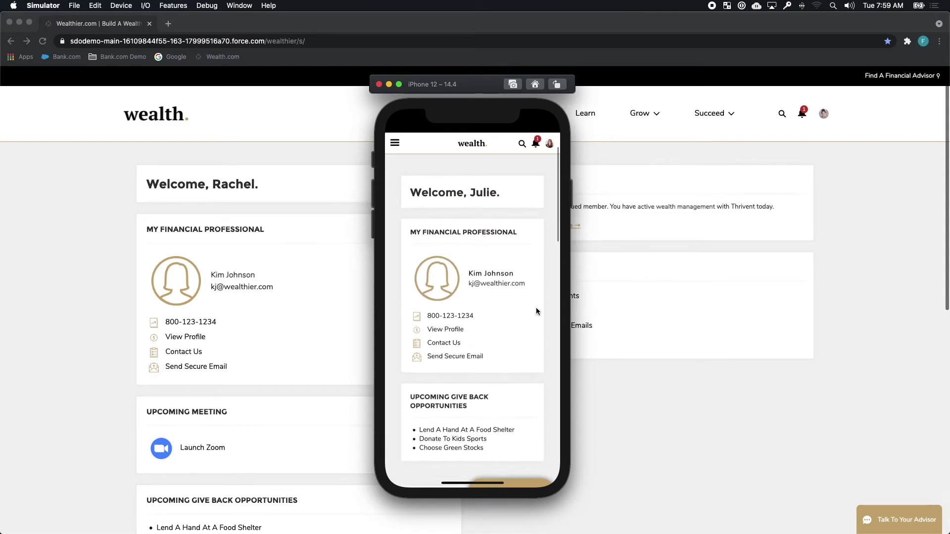
{"action": "left_click", "coordinate": [536, 143]}
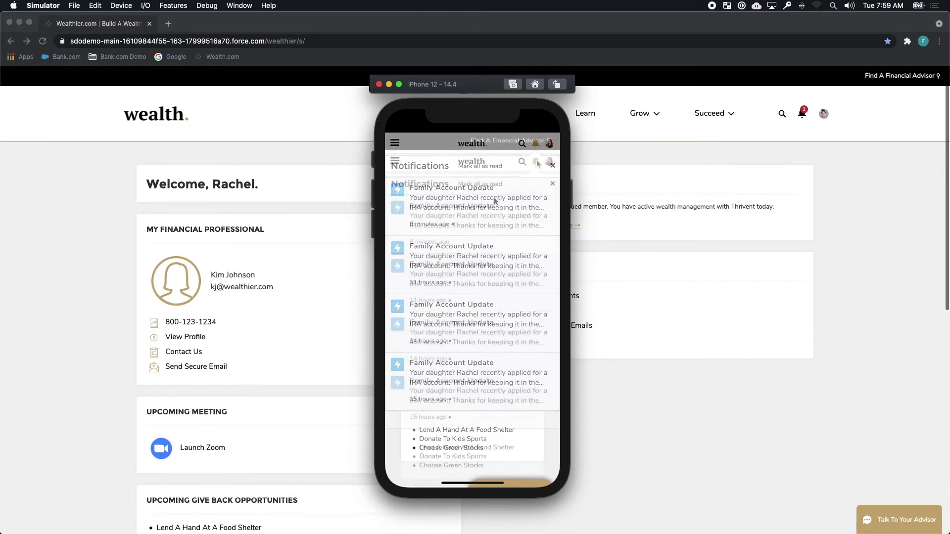
Step: Scroll to Suggested Actions and start the family life insurance application
{"action": "left_click_drag", "start_coordinate": [538, 314], "coordinate": [536, 234]}
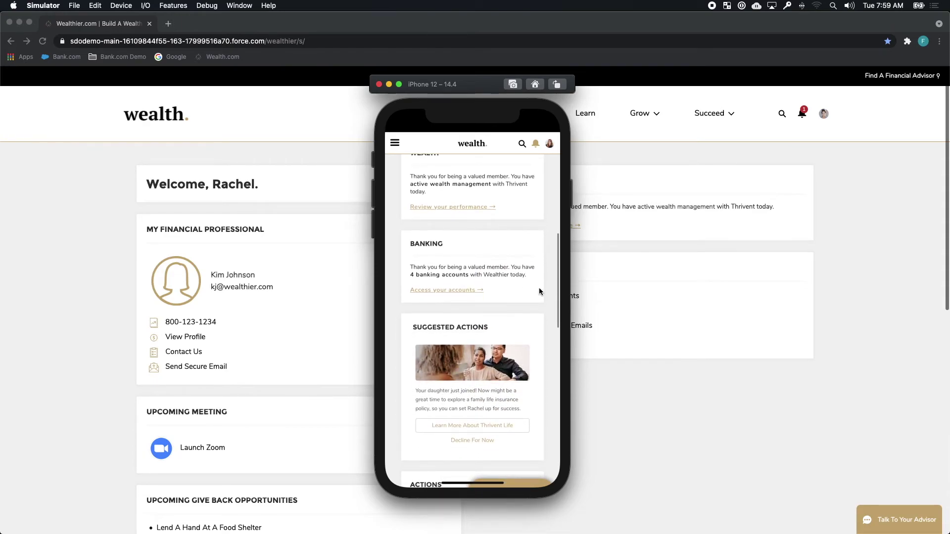
{"action": "left_click_drag", "start_coordinate": [539, 287], "coordinate": [541, 214]}
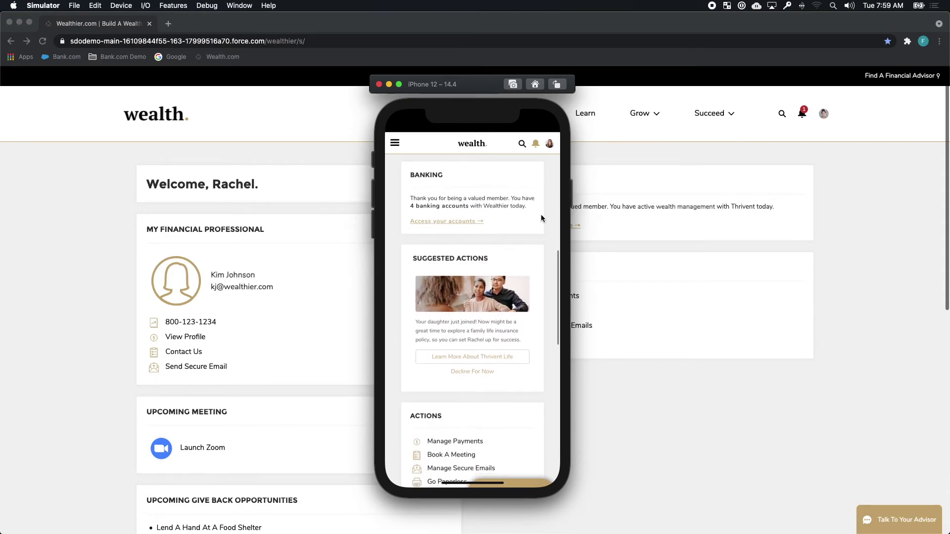
{"action": "left_click_drag", "start_coordinate": [544, 281], "coordinate": [544, 248]}
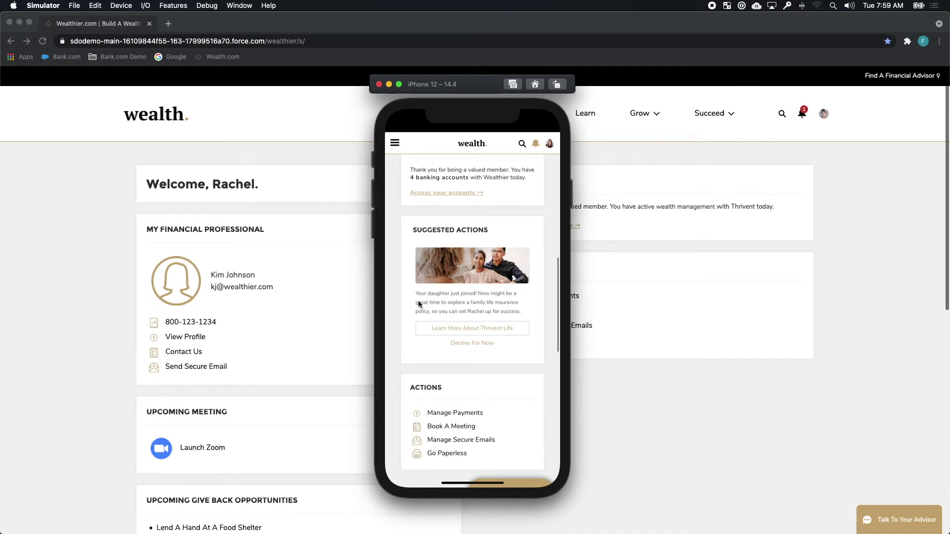
{"action": "left_click", "coordinate": [487, 325]}
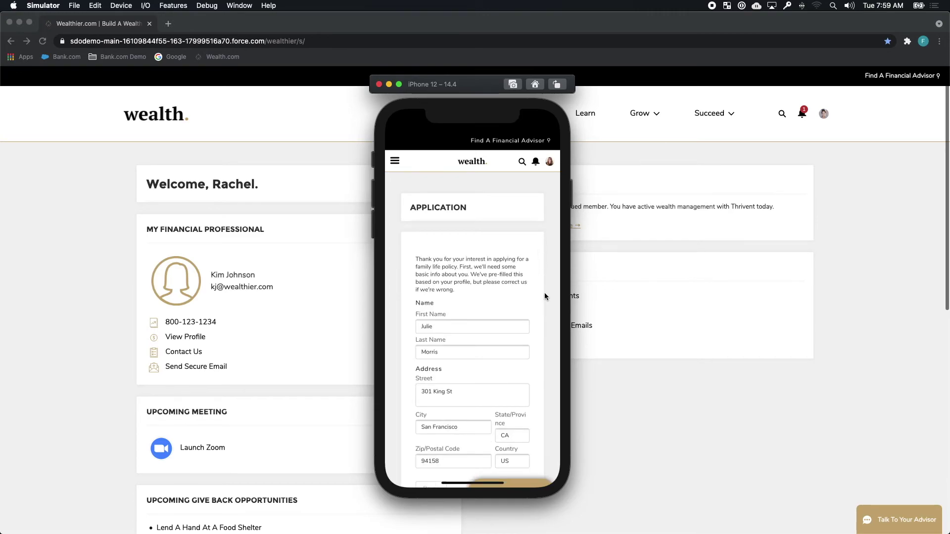
Step: Accept the prefilled details, choose Permanent Life, and pass the payment and health questions
{"action": "left_click_drag", "start_coordinate": [544, 295], "coordinate": [543, 240]}
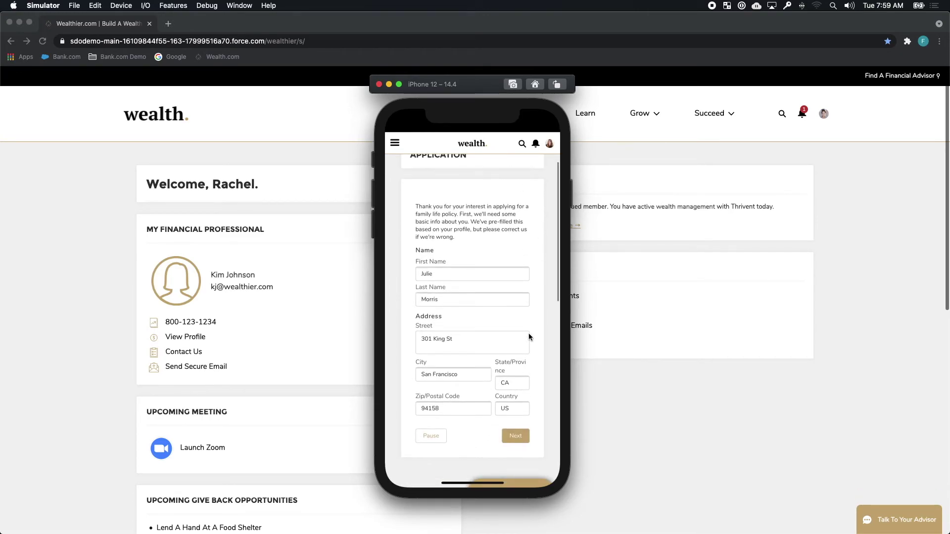
{"action": "left_click", "coordinate": [517, 435]}
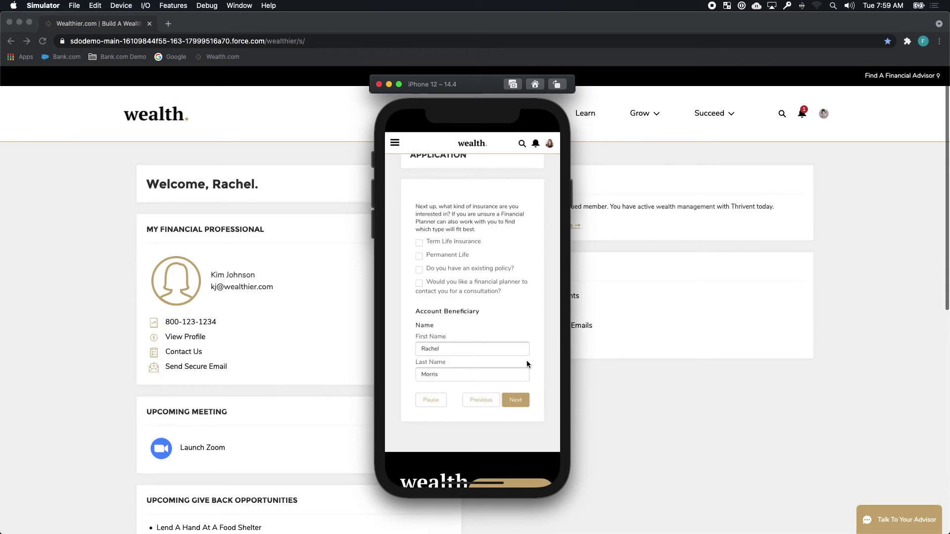
{"action": "left_click", "coordinate": [419, 258]}
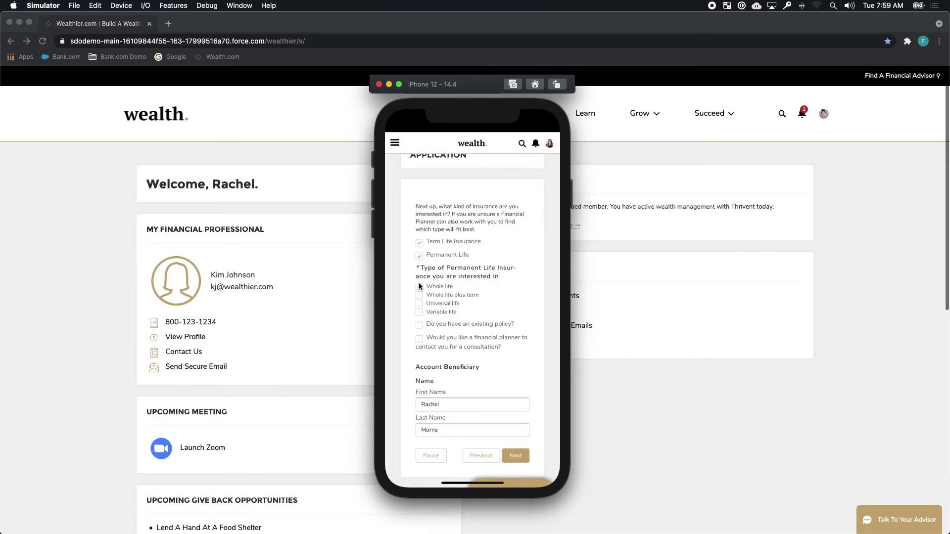
{"action": "left_click", "coordinate": [521, 456]}
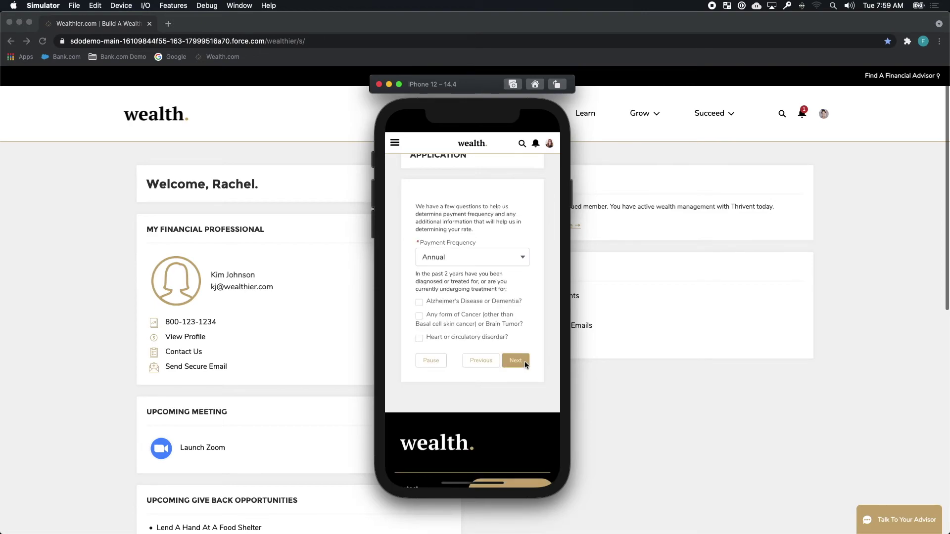
{"action": "left_click", "coordinate": [525, 361]}
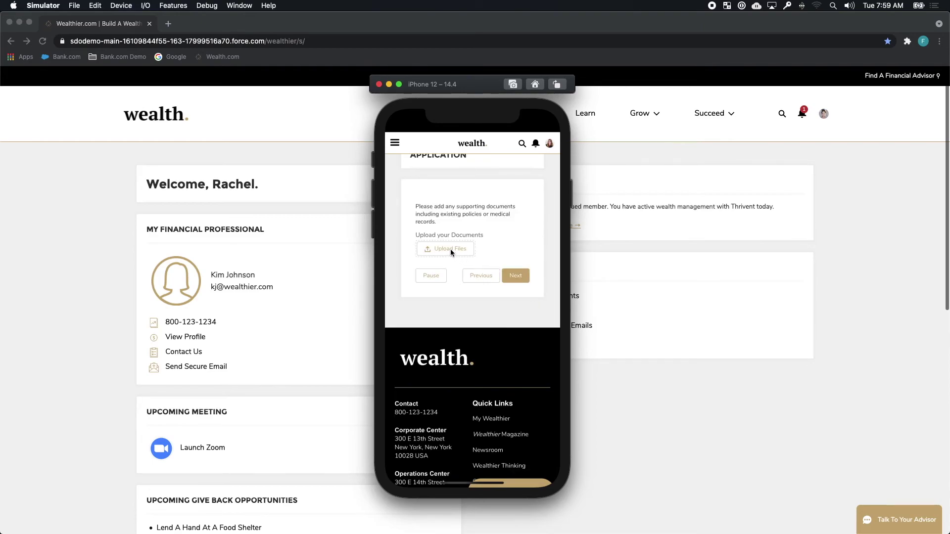
Step: Attach the pink flowers photo from the library as a supporting document and submit
{"action": "left_click", "coordinate": [450, 248]}
{"action": "left_click", "coordinate": [459, 215]}
{"action": "left_click", "coordinate": [420, 198]}
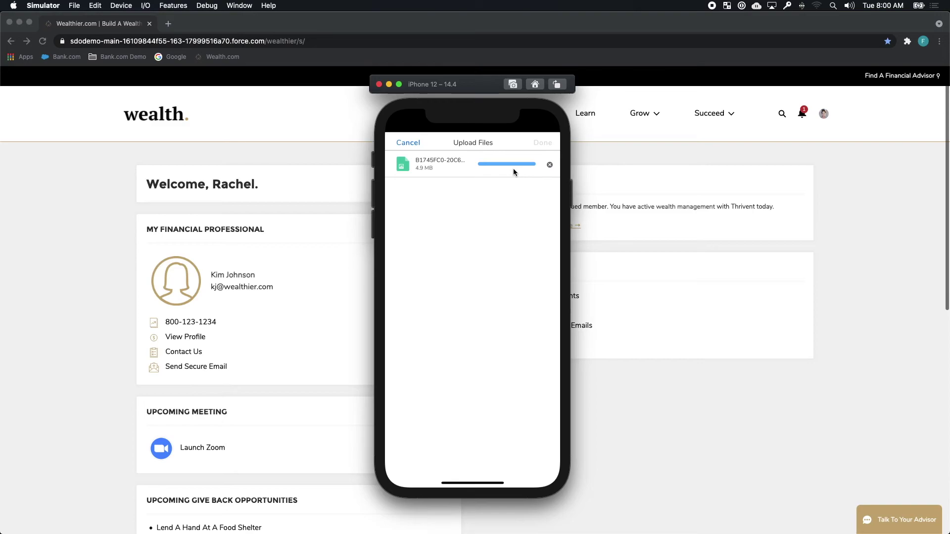
{"action": "left_click", "coordinate": [543, 143]}
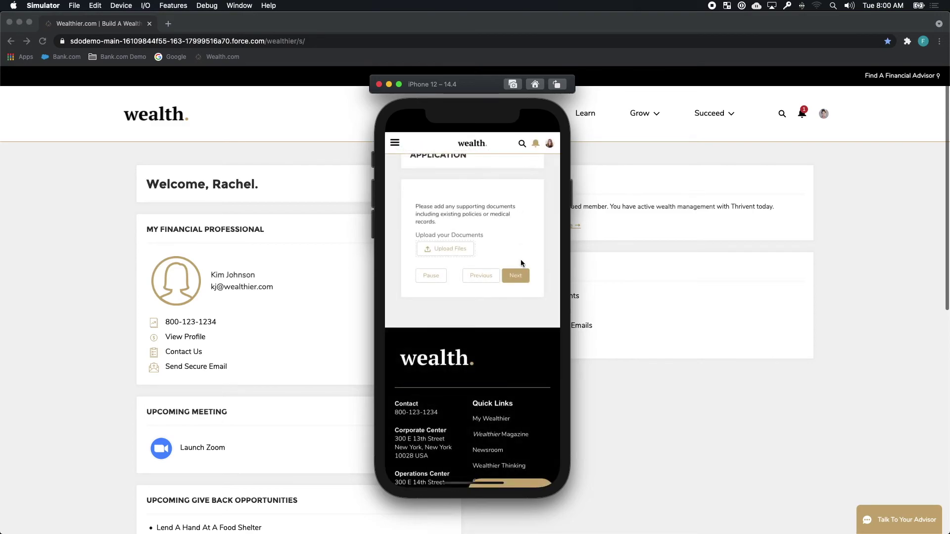
{"action": "left_click", "coordinate": [518, 275]}
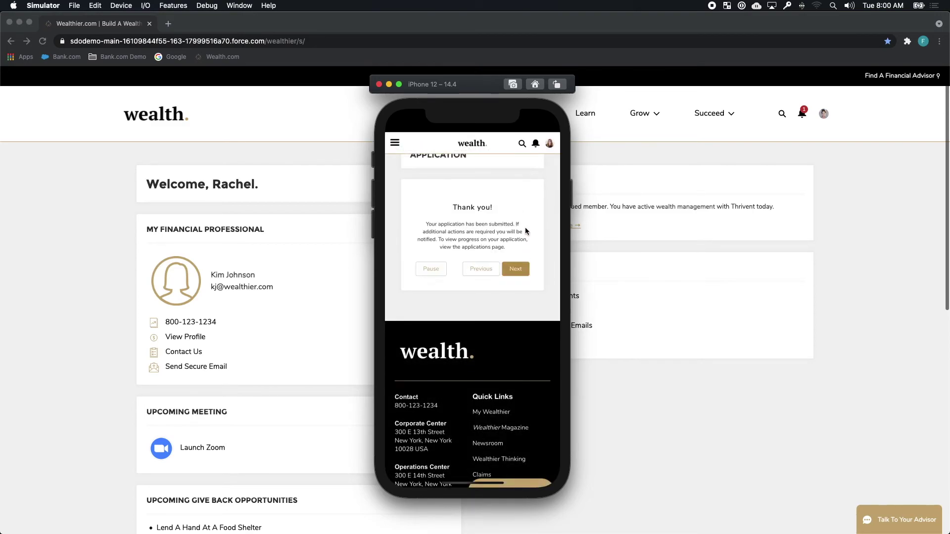
{"action": "left_click", "coordinate": [519, 269]}
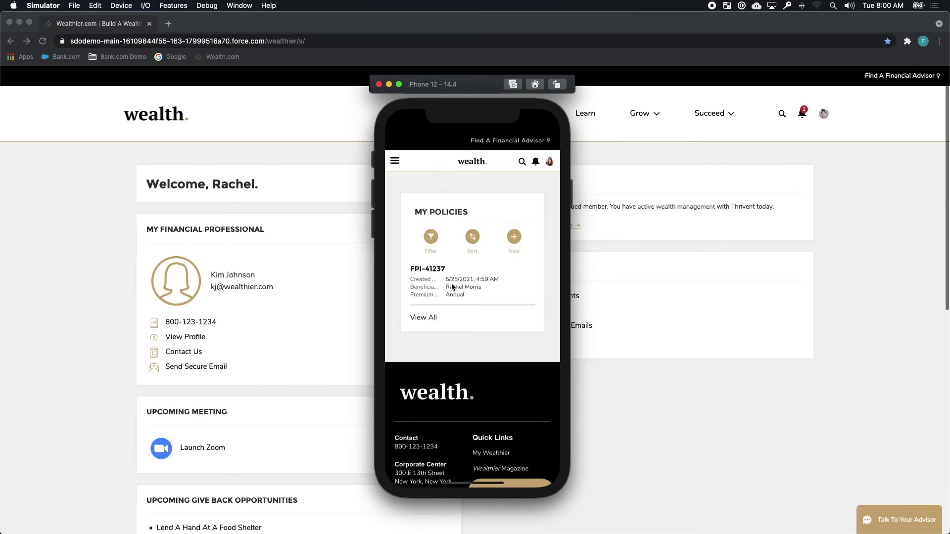
{"action": "left_click", "coordinate": [428, 269]}
{"action": "left_click", "coordinate": [456, 288]}
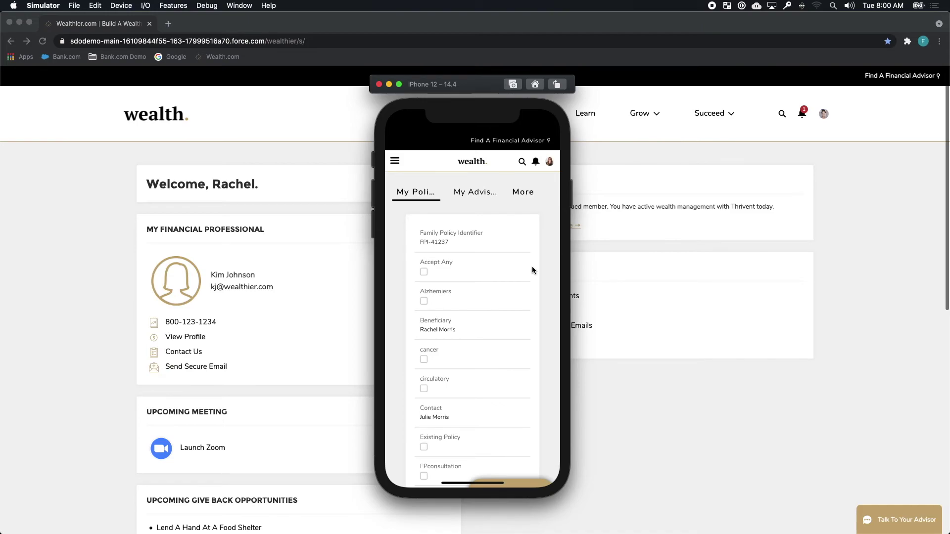
{"action": "left_click", "coordinate": [528, 191]}
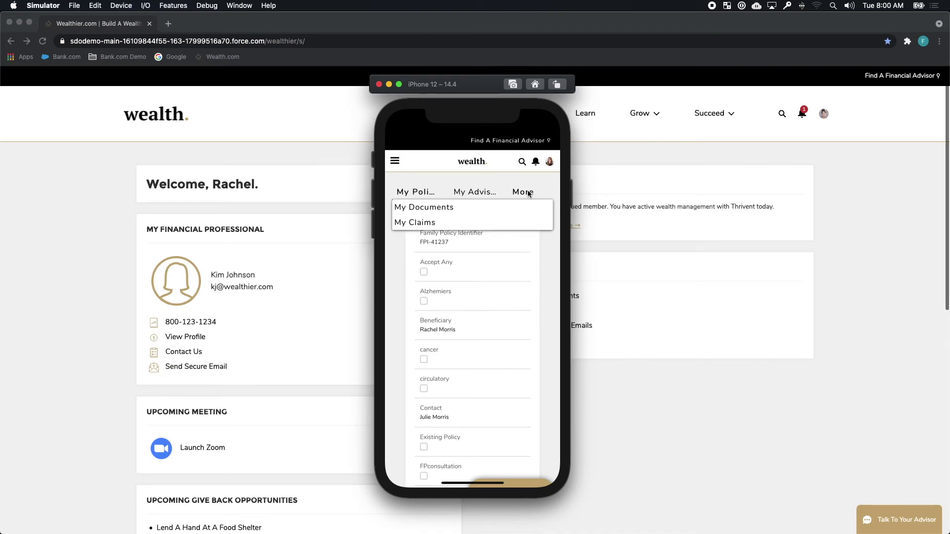
{"action": "left_click", "coordinate": [435, 206]}
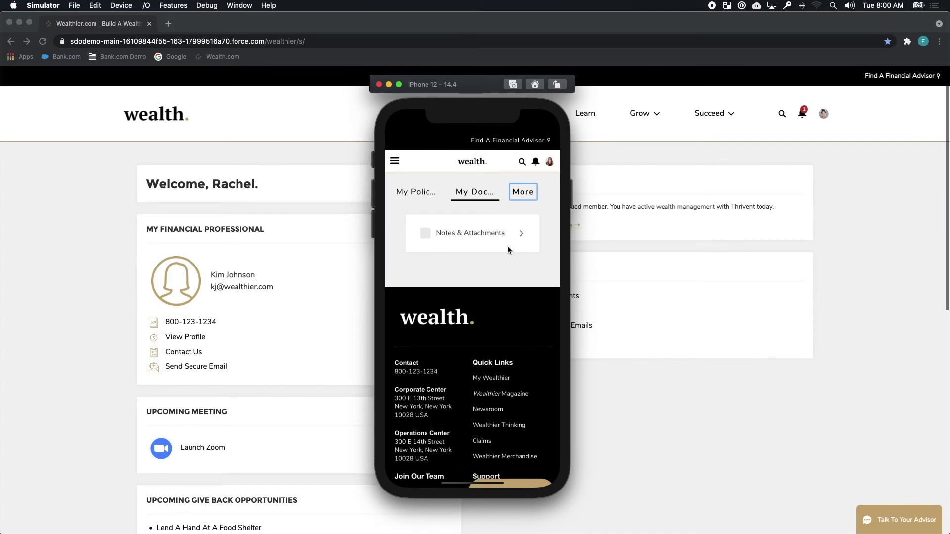